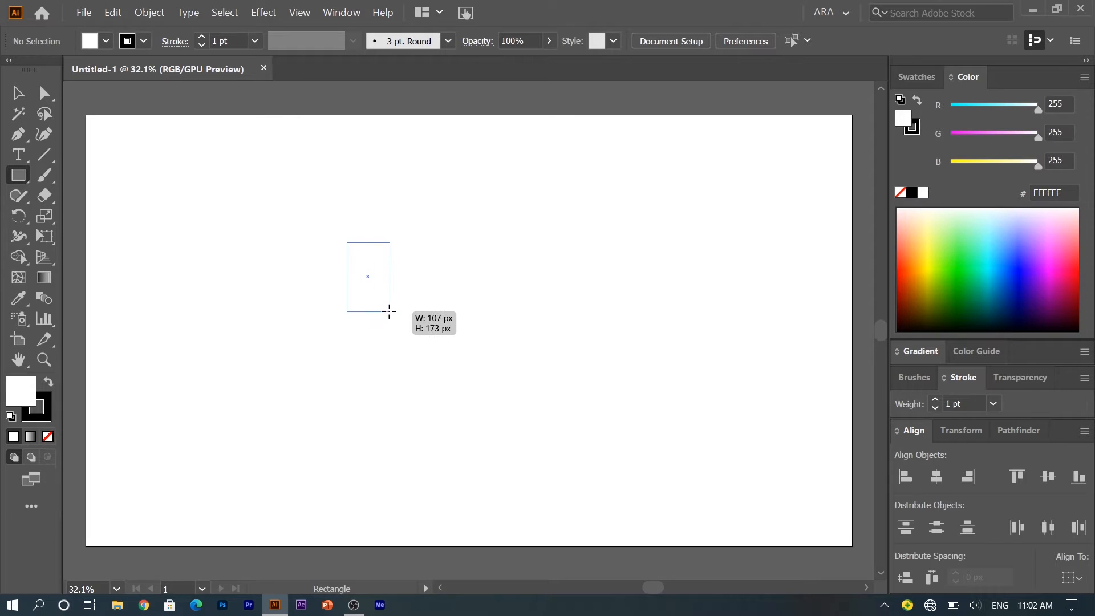
Step: Set the rectangle's stroke weight to 13 pt and remove its fill
{"action": "key", "text": "v"}
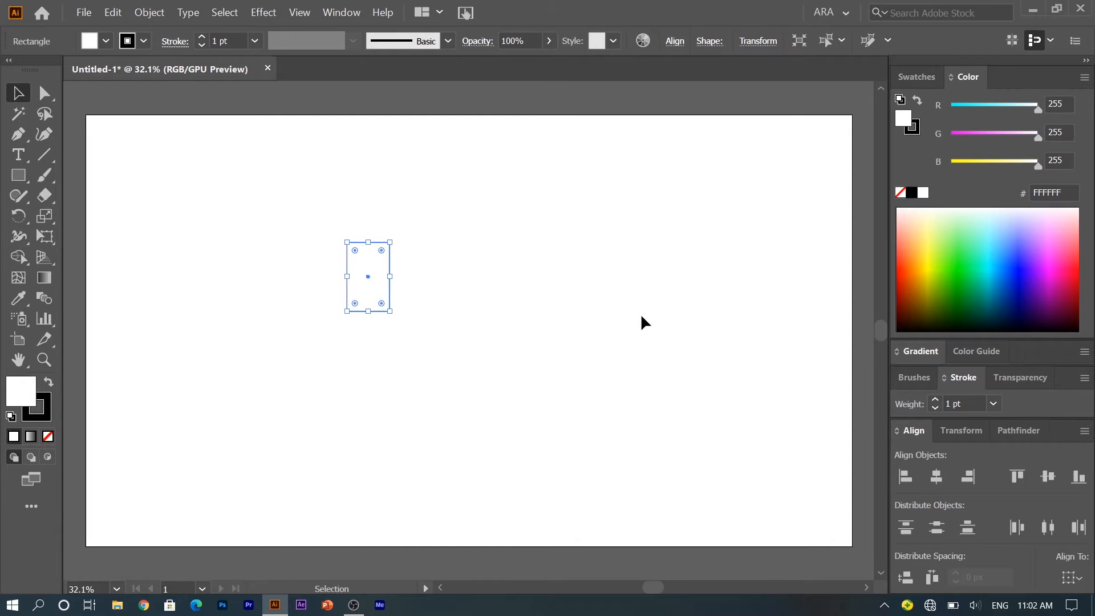
{"action": "left_click", "coordinate": [203, 38]}
{"action": "left_click", "coordinate": [203, 38]}
{"action": "left_click", "coordinate": [203, 38]}
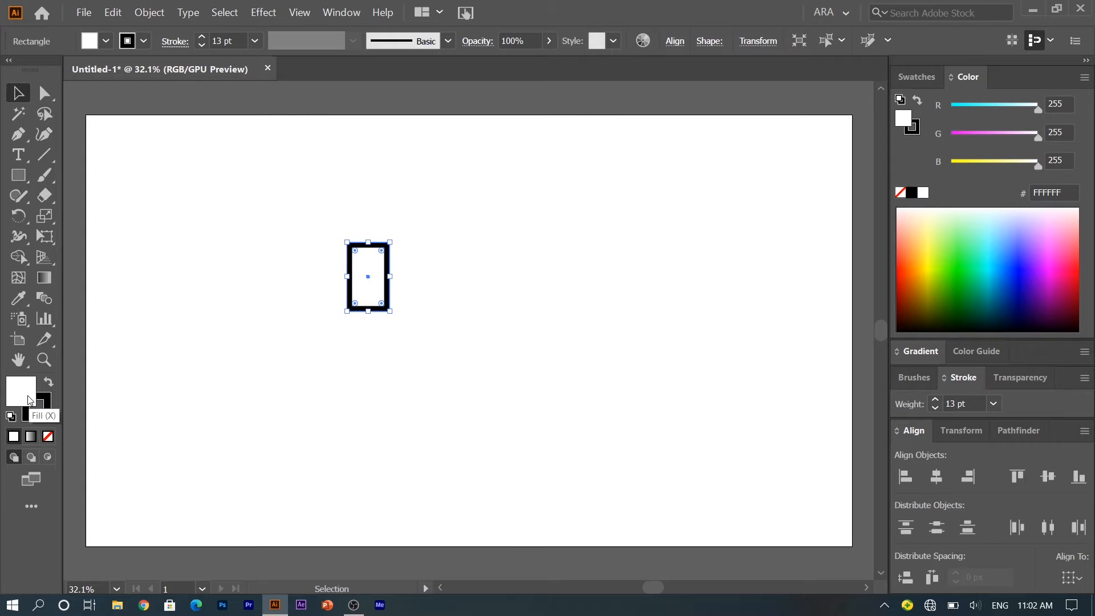
{"action": "left_click", "coordinate": [48, 437]}
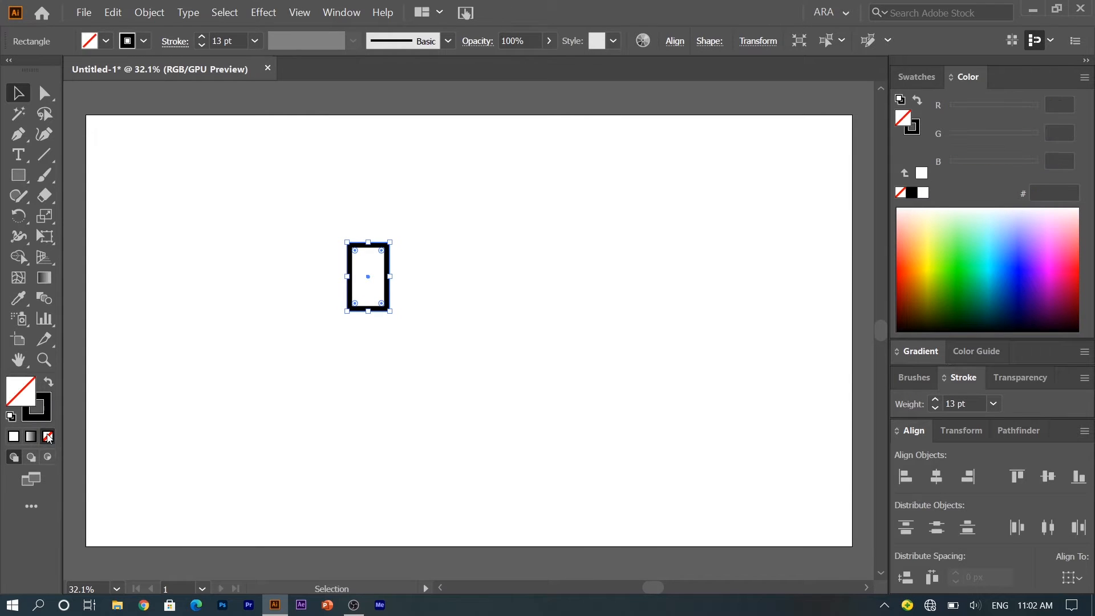
{"action": "left_click", "coordinate": [290, 391]}
Step: Round only the rectangle's upper-right corner to a radius of about 107 px
{"action": "left_click", "coordinate": [372, 313]}
{"action": "left_click", "coordinate": [45, 93]}
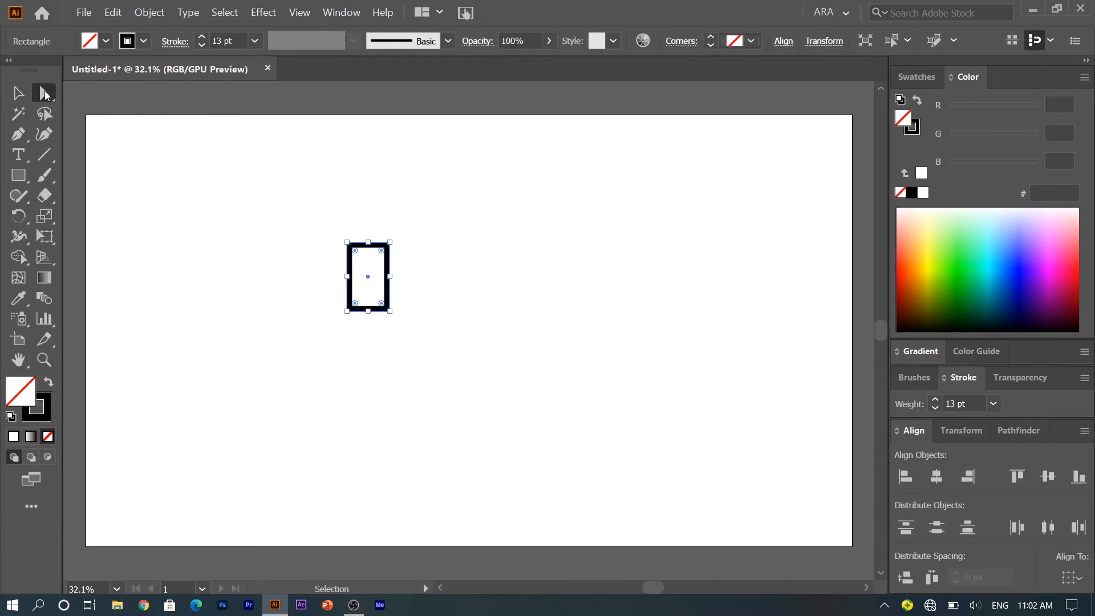
{"action": "left_click", "coordinate": [398, 251]}
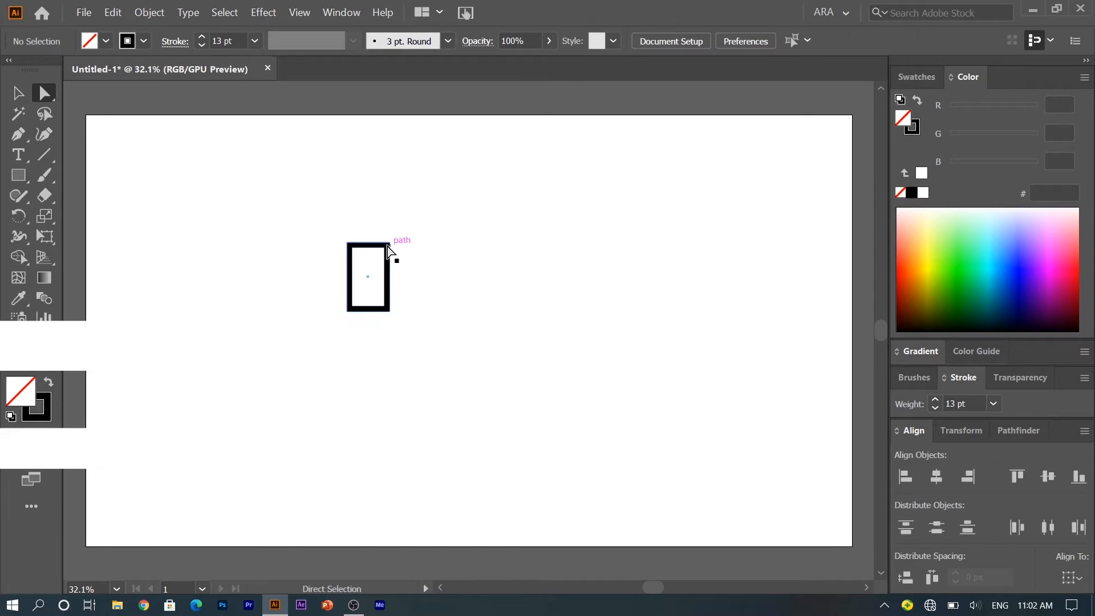
{"action": "left_click", "coordinate": [390, 244]}
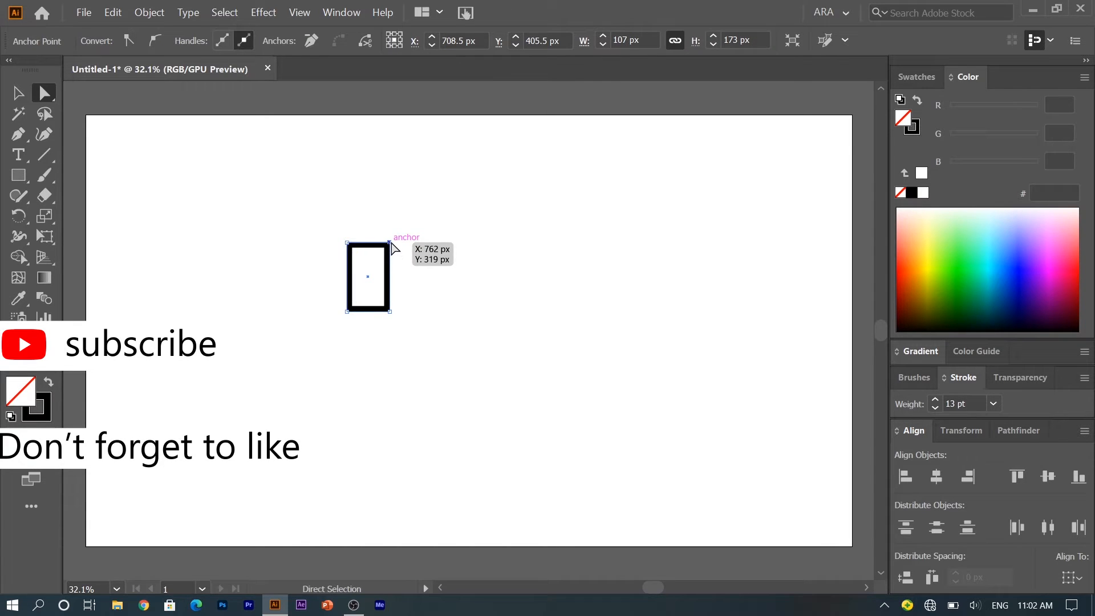
{"action": "left_click_drag", "start_coordinate": [381, 251], "coordinate": [348, 293]}
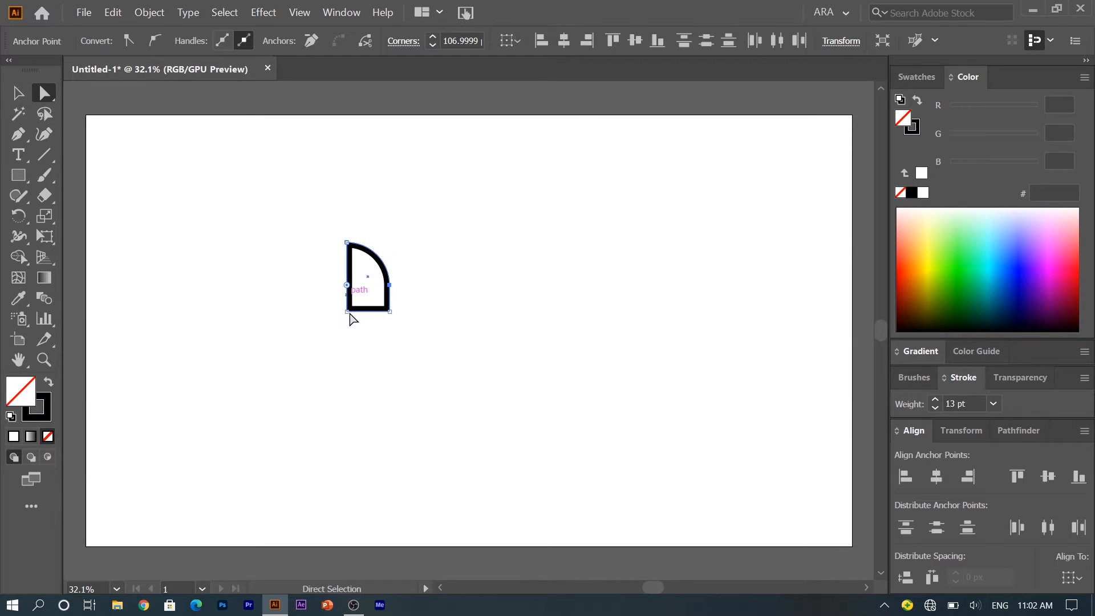
Step: Round the opposite lower-left corner to a radius of about 93.5 px to form a leaf shape
{"action": "left_click", "coordinate": [348, 312]}
{"action": "left_click_drag", "start_coordinate": [355, 303], "coordinate": [395, 249]}
{"action": "left_click_drag", "start_coordinate": [390, 272], "coordinate": [384, 275]}
{"action": "left_click", "coordinate": [327, 349]}
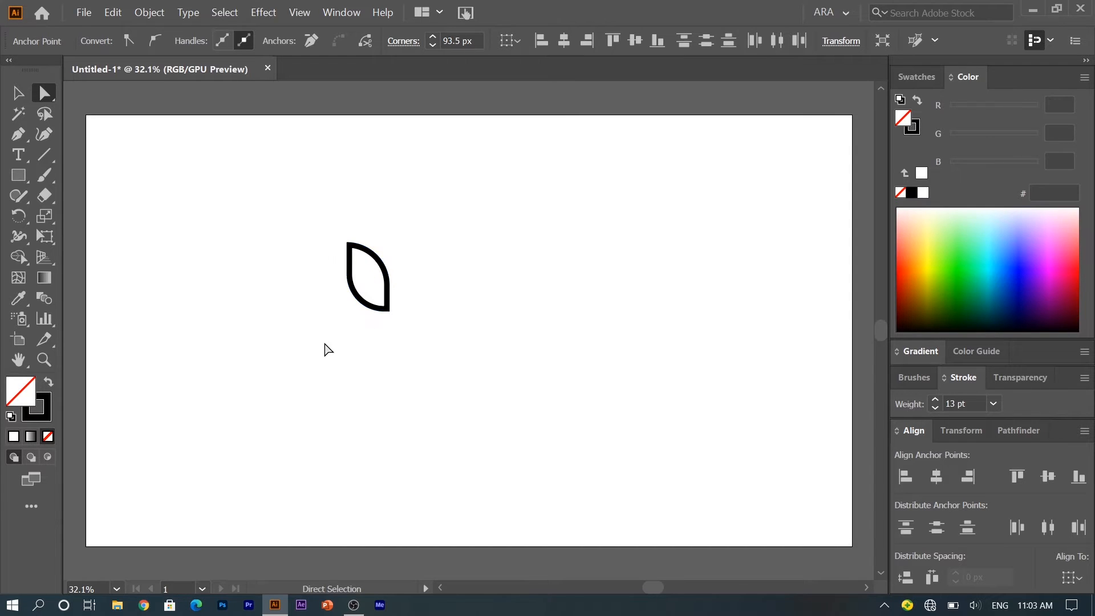
Step: Create a copy of the leaf shape reflected across the vertical axis
{"action": "right_click", "coordinate": [370, 308]}
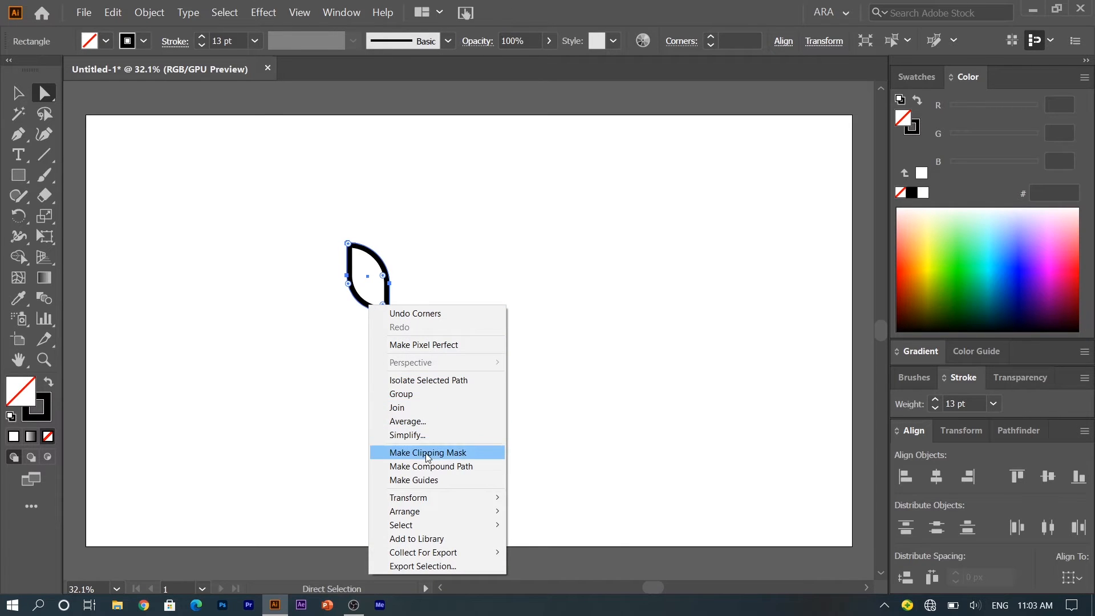
{"action": "mouse_move", "coordinate": [435, 499]}
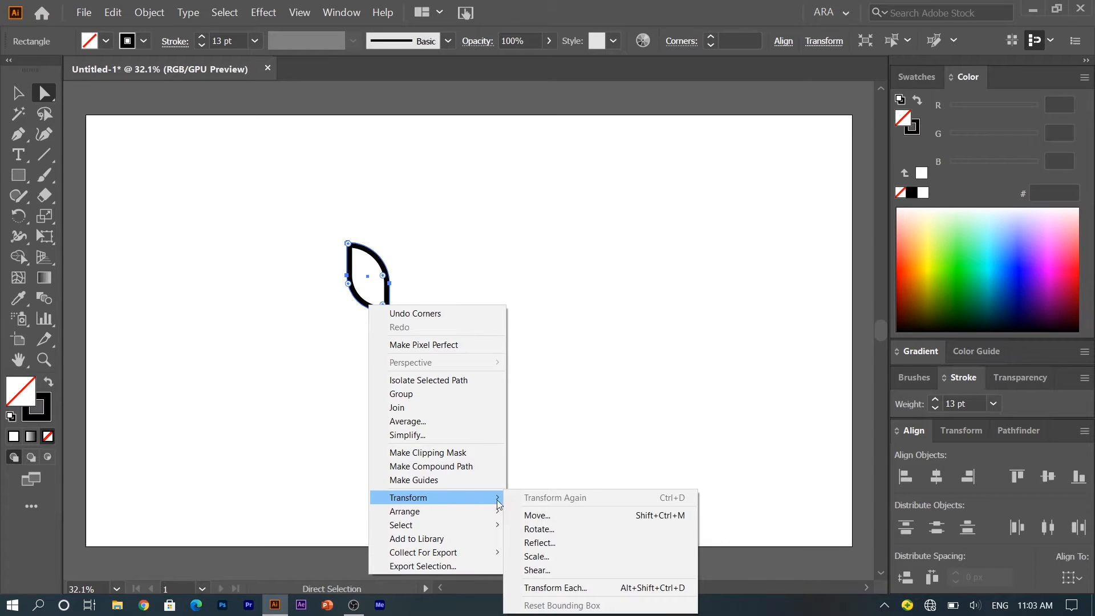
{"action": "left_click", "coordinate": [546, 542]}
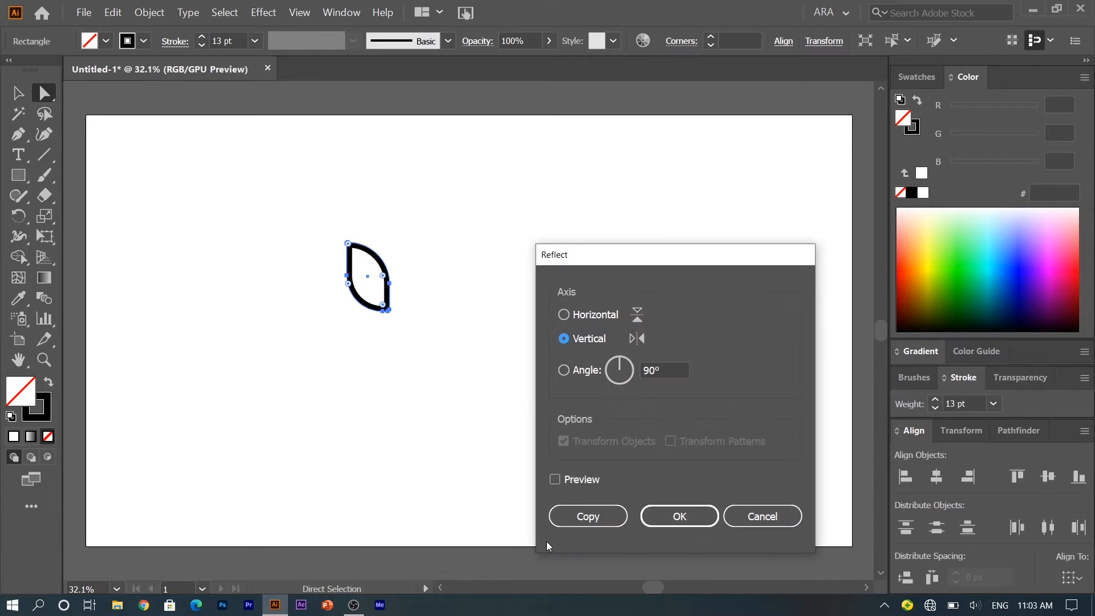
{"action": "left_click", "coordinate": [597, 521]}
Step: Nudge the reflected leaf slightly to the right so it is offset from the original
{"action": "key", "text": "Right"}
{"action": "key", "text": "Right"}
{"action": "key", "text": "Right"}
{"action": "key", "text": "Right"}
{"action": "key", "text": "Right"}
{"action": "key", "text": "Right"}
{"action": "key", "text": "Right"}
{"action": "key", "text": "Down"}
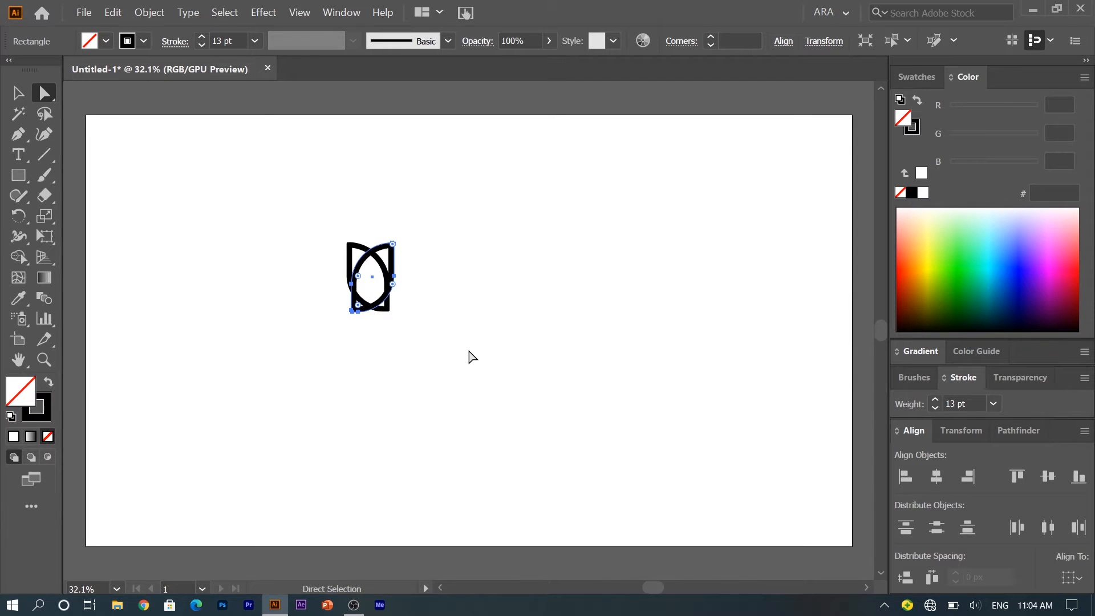
{"action": "key", "text": "Right"}
{"action": "key", "text": "Right"}
{"action": "key", "text": "Right"}
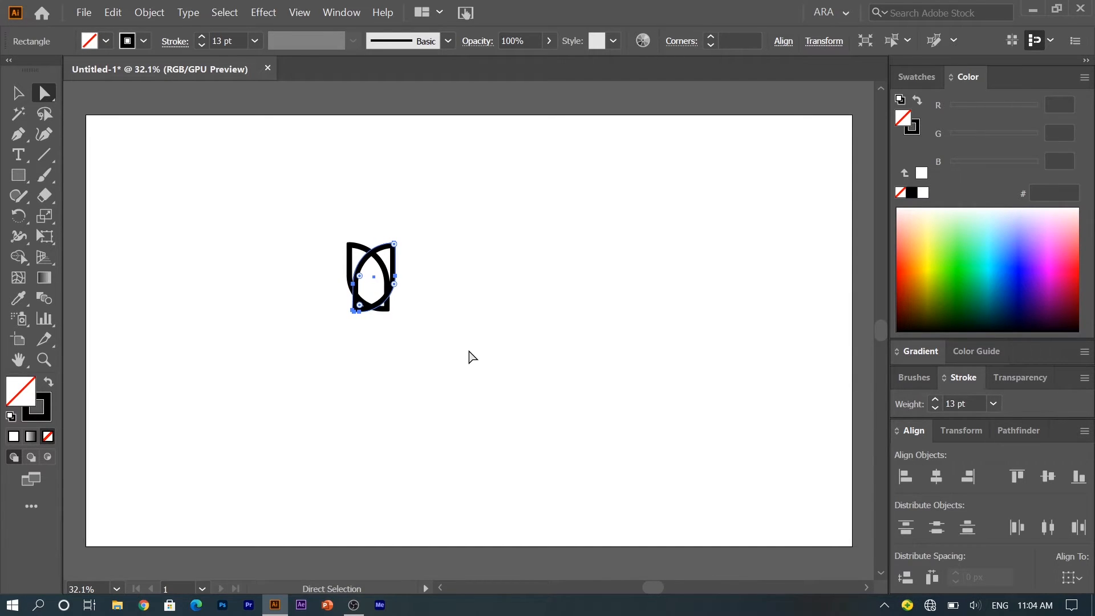
Step: Select both leaf outlines and expand their appearance into filled shapes
{"action": "left_click_drag", "start_coordinate": [338, 248], "coordinate": [452, 351]}
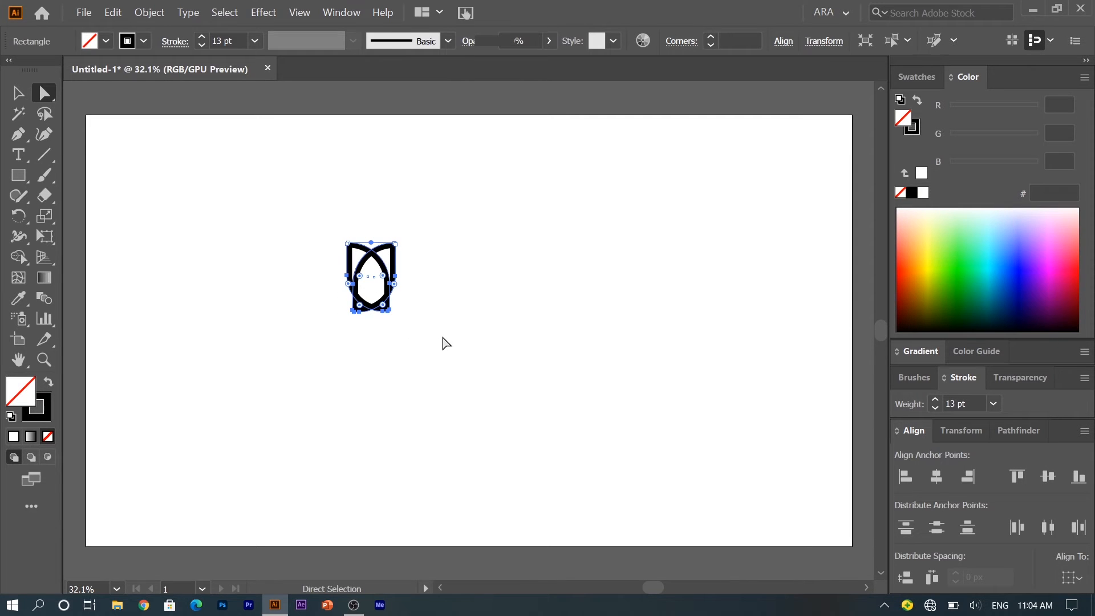
{"action": "left_click", "coordinate": [150, 14]}
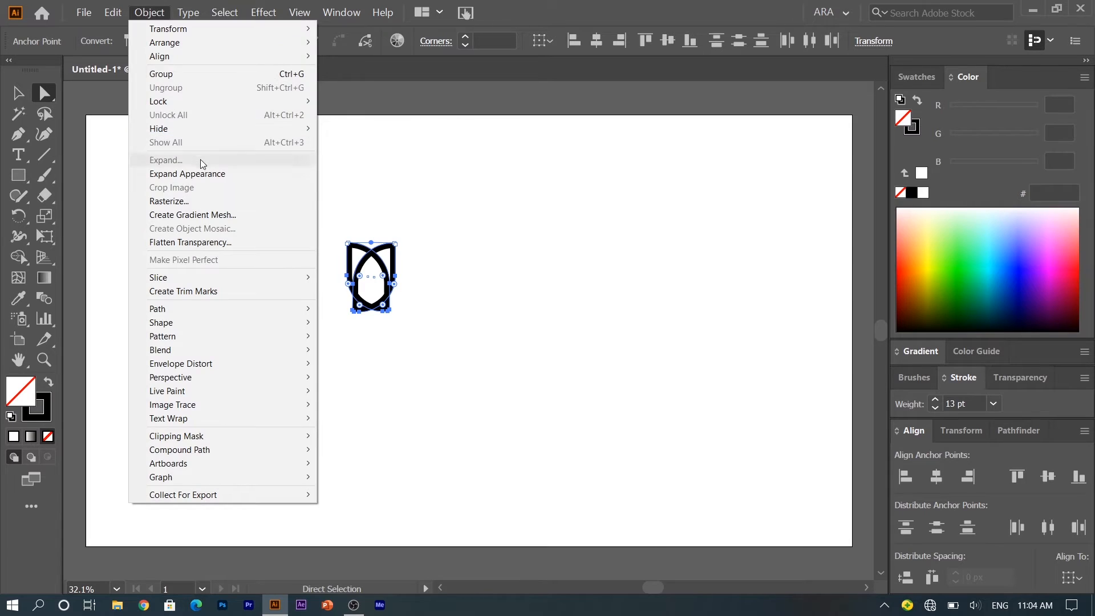
{"action": "left_click", "coordinate": [202, 174]}
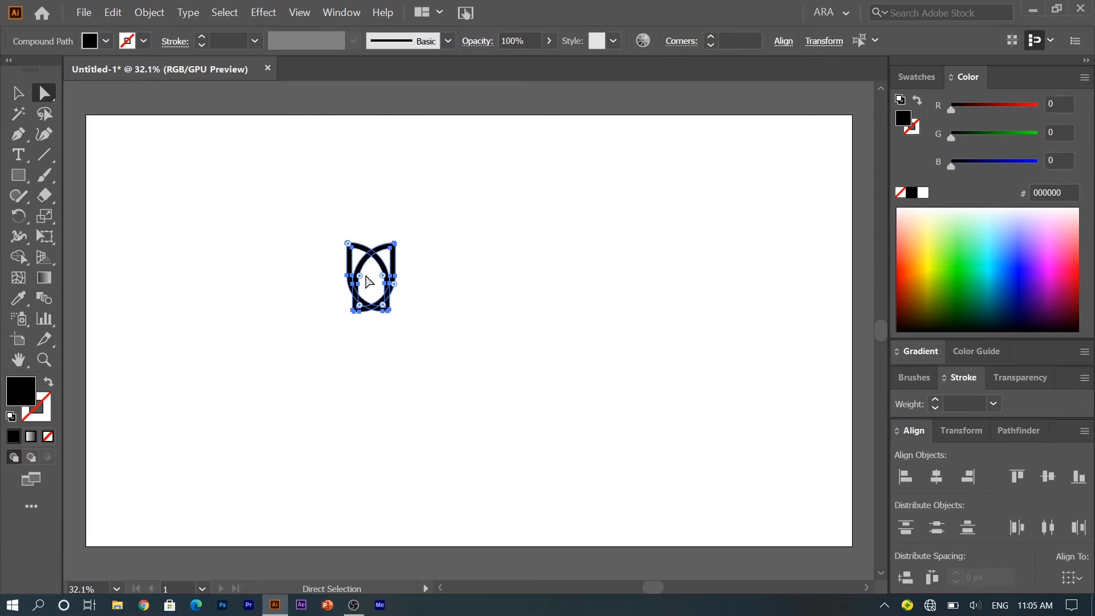
Step: Copy the original left-leaning leaf and paste the duplicate in place
{"action": "left_click", "coordinate": [313, 274]}
{"action": "left_click", "coordinate": [351, 268]}
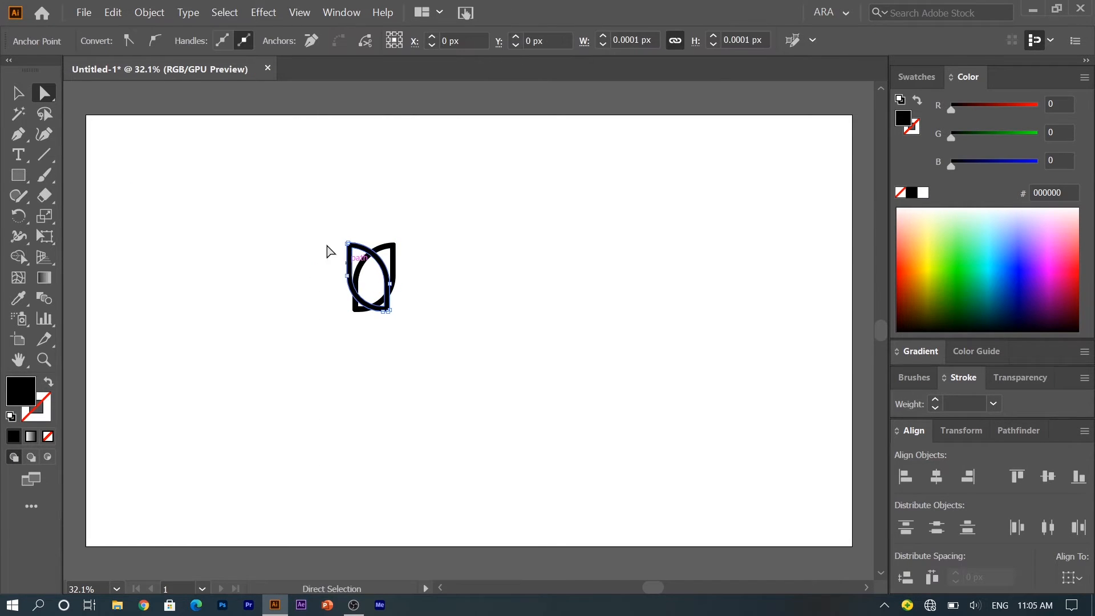
{"action": "left_click", "coordinate": [108, 17]}
{"action": "left_click", "coordinate": [131, 74]}
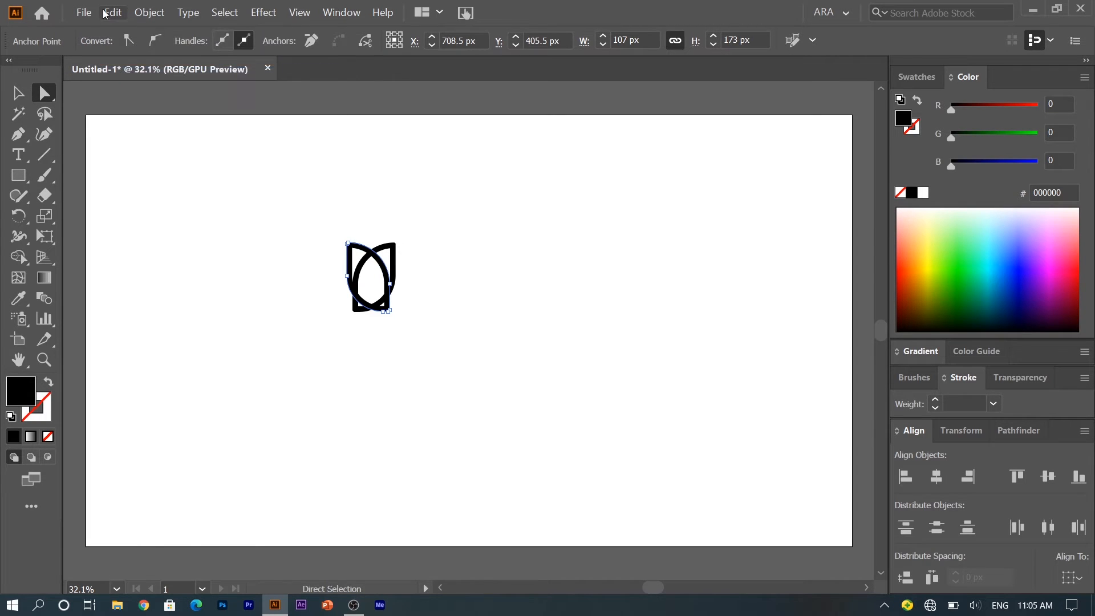
{"action": "left_click", "coordinate": [109, 13]}
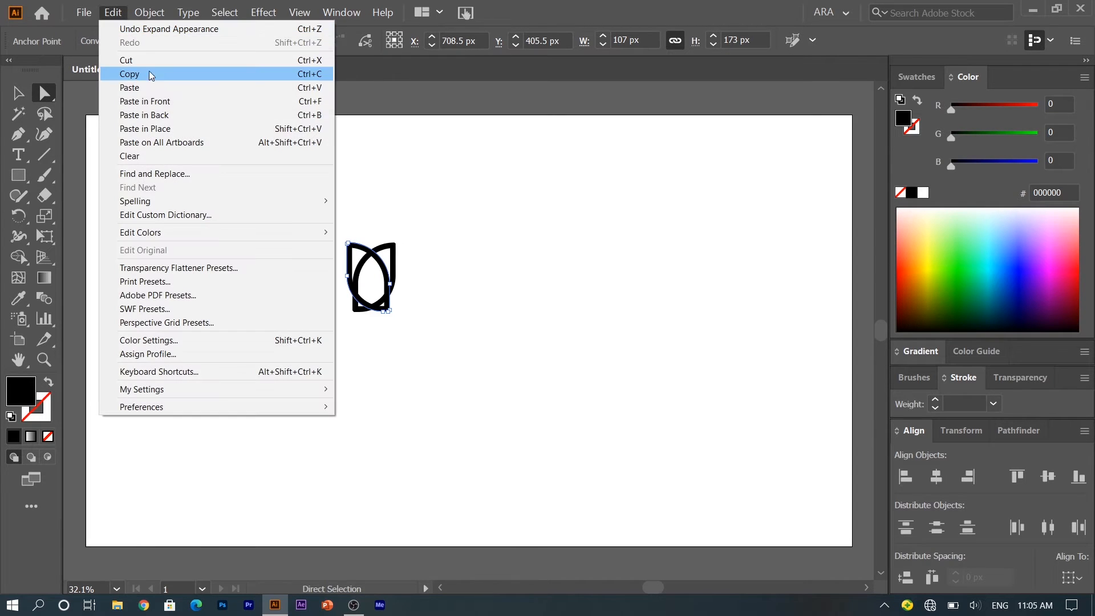
{"action": "left_click", "coordinate": [160, 129]}
Step: Rotate the pasted leaf clockwise until its tip points straight up between the other two, and adjust its position slightly
{"action": "key", "text": "v"}
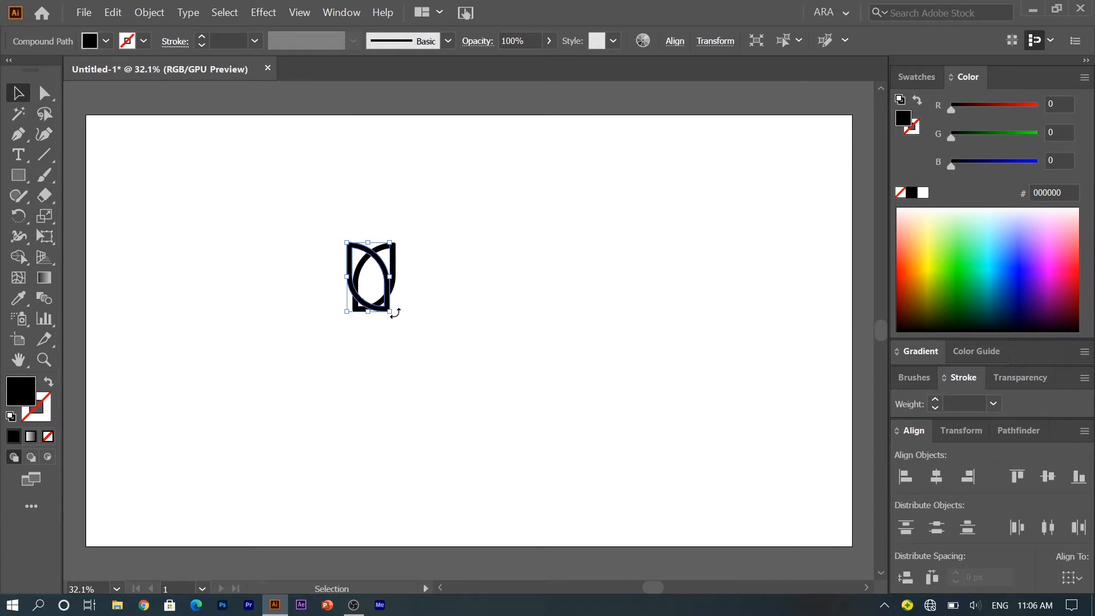
{"action": "left_click_drag", "start_coordinate": [395, 313], "coordinate": [377, 334]}
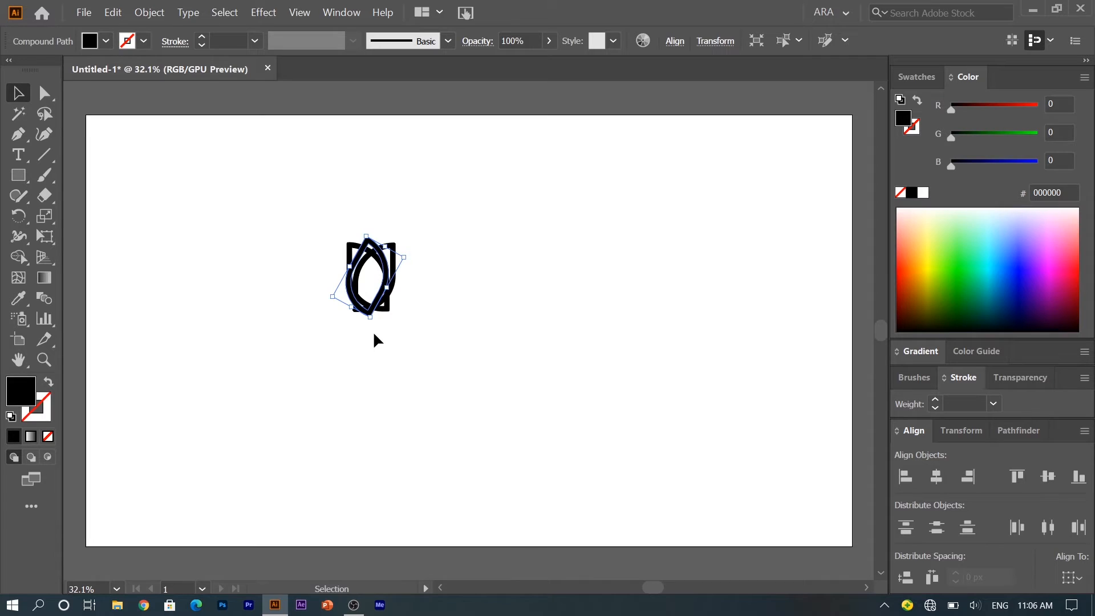
{"action": "left_click_drag", "start_coordinate": [368, 325], "coordinate": [368, 326]}
{"action": "left_click", "coordinate": [420, 358]}
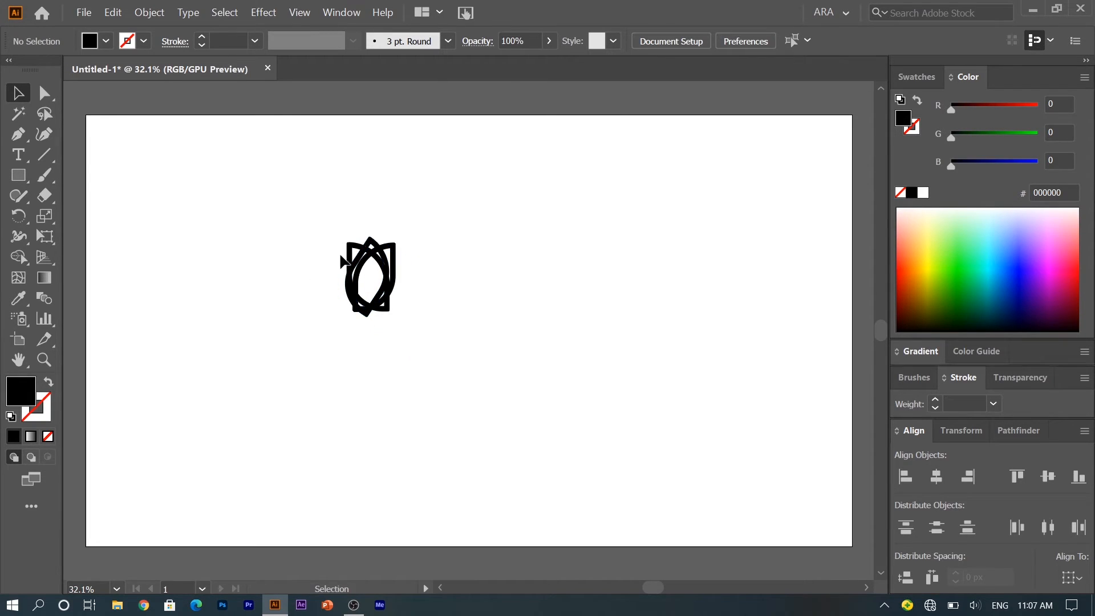
{"action": "left_click", "coordinate": [371, 244]}
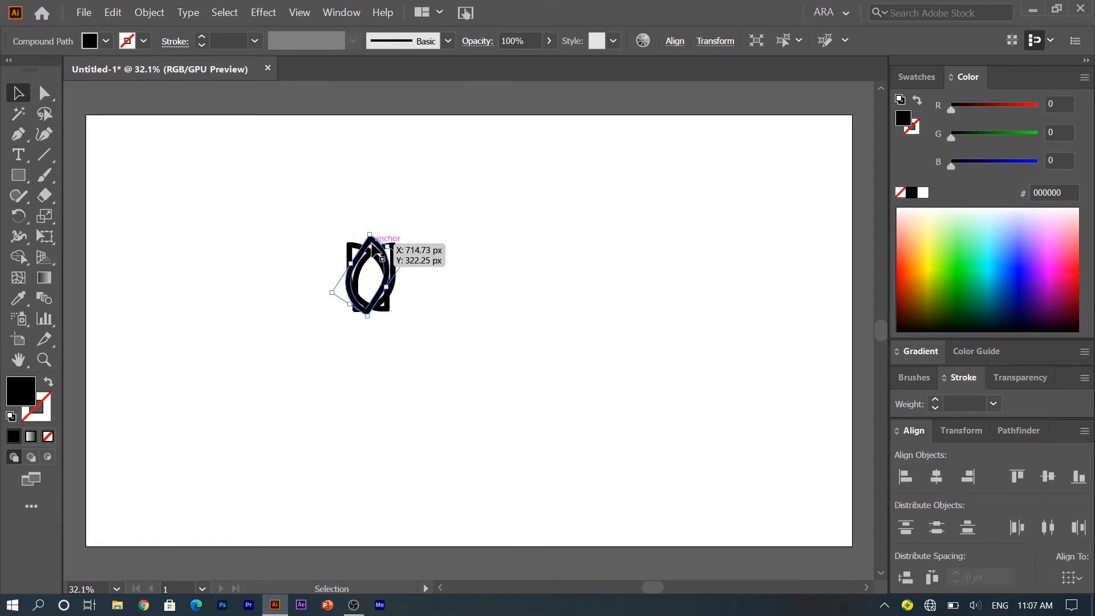
{"action": "left_click", "coordinate": [270, 384]}
Step: Select all three overlapping leaf shapes and apply Expand to them
{"action": "left_click_drag", "start_coordinate": [297, 200], "coordinate": [412, 336]}
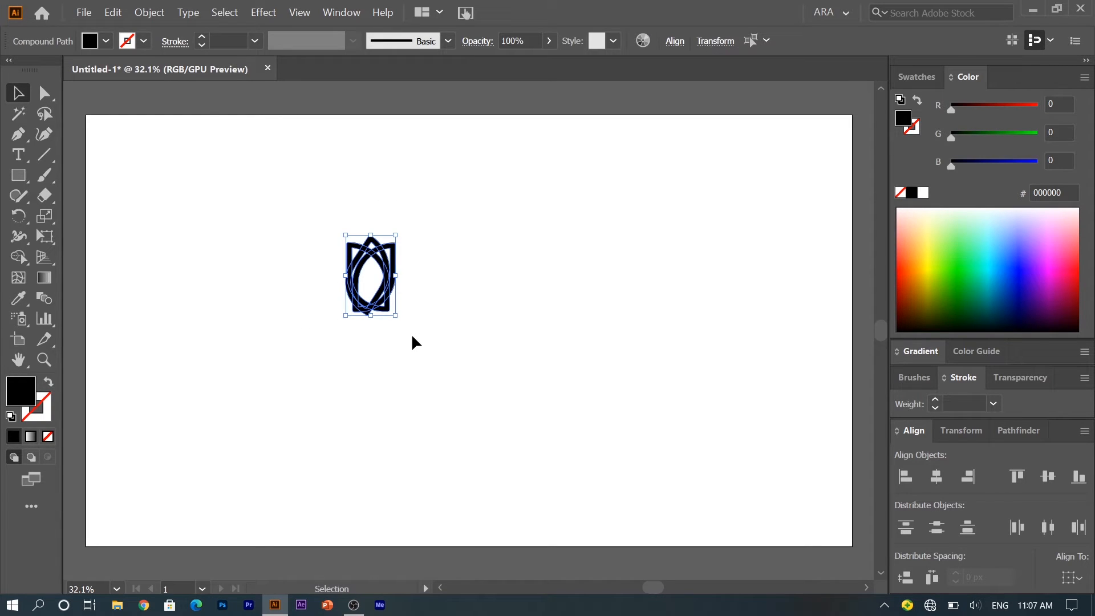
{"action": "left_click", "coordinate": [108, 10]}
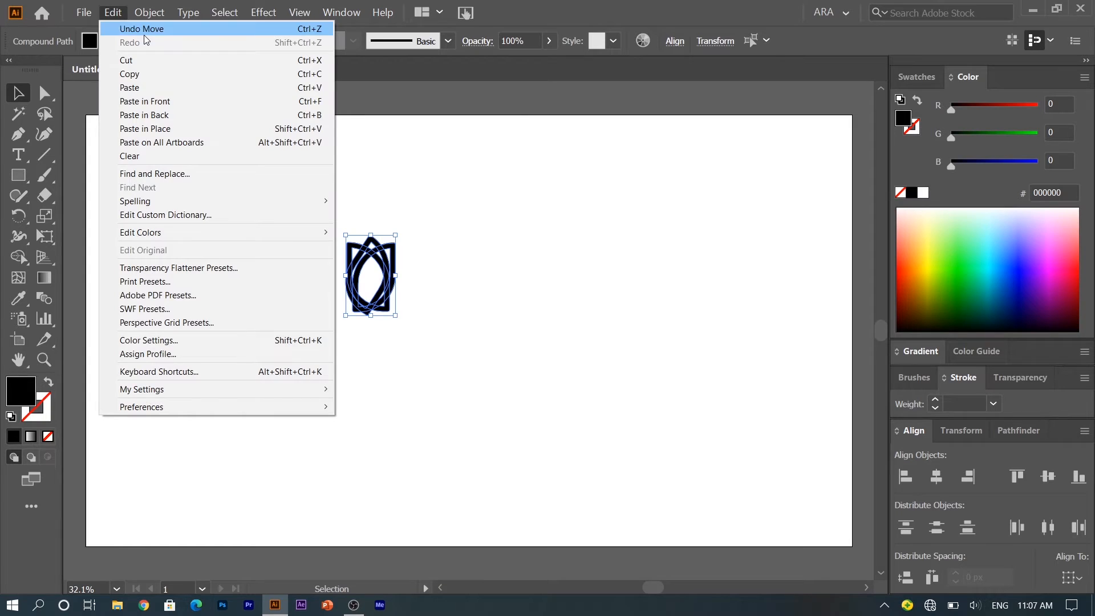
{"action": "key", "text": "Escape"}
{"action": "left_click", "coordinate": [163, 14]}
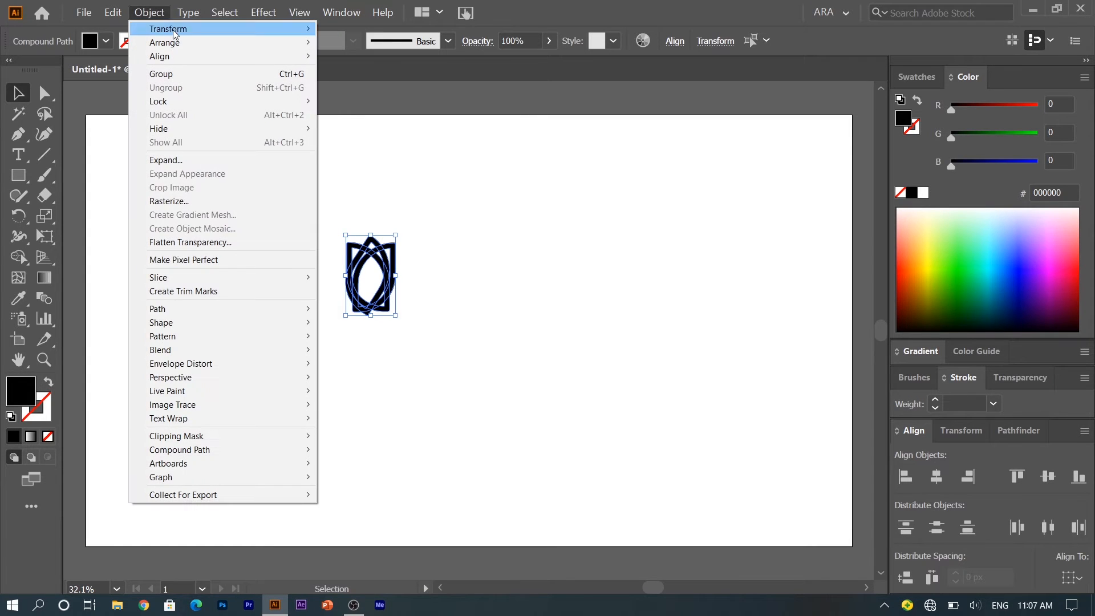
{"action": "left_click", "coordinate": [206, 161]}
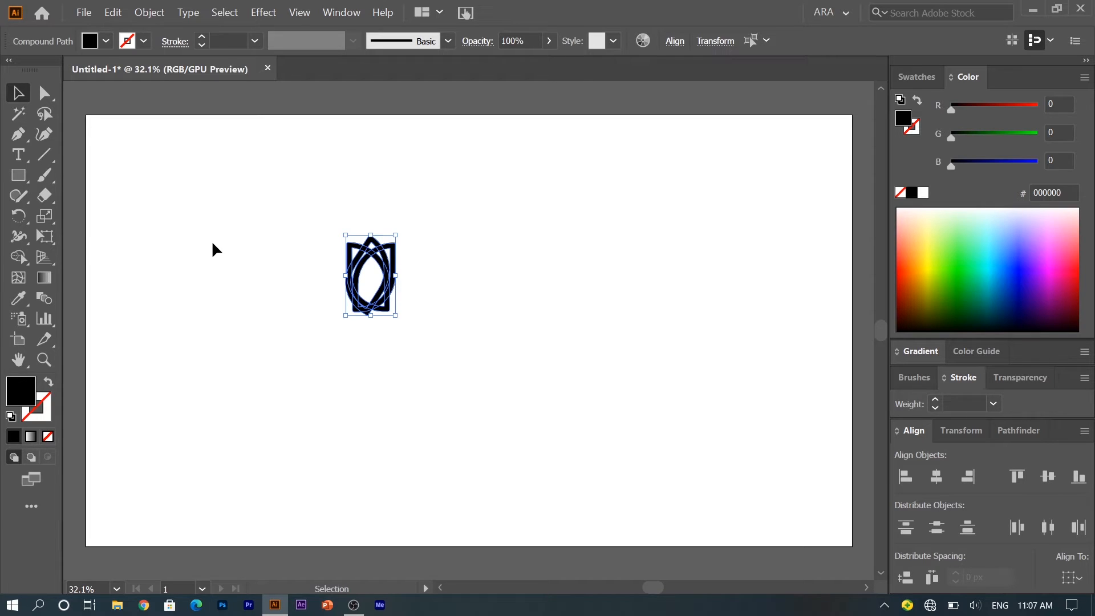
Step: Remove the pieces protruding beyond the bottom curves on both sides with the Shape Builder, leaving a pointed base
{"action": "left_click", "coordinate": [18, 257]}
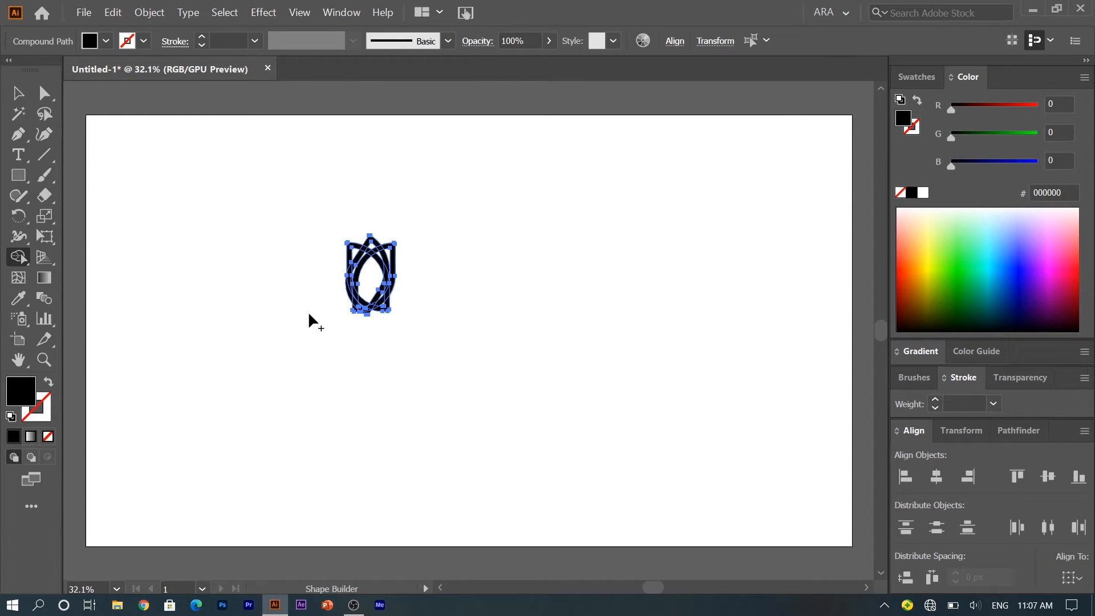
{"action": "key", "text": "ctrl"}
{"action": "key", "text": "ctrl+equal"}
{"action": "key", "text": "ctrl+equal"}
{"action": "key", "text": "ctrl+equal"}
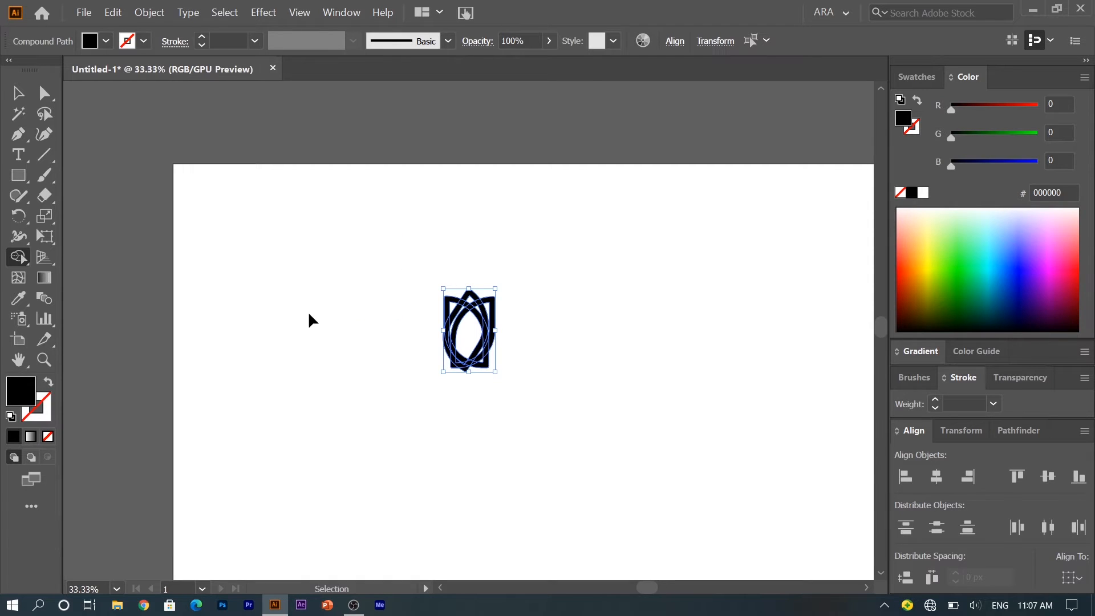
{"action": "key", "text": "ctrl+equal"}
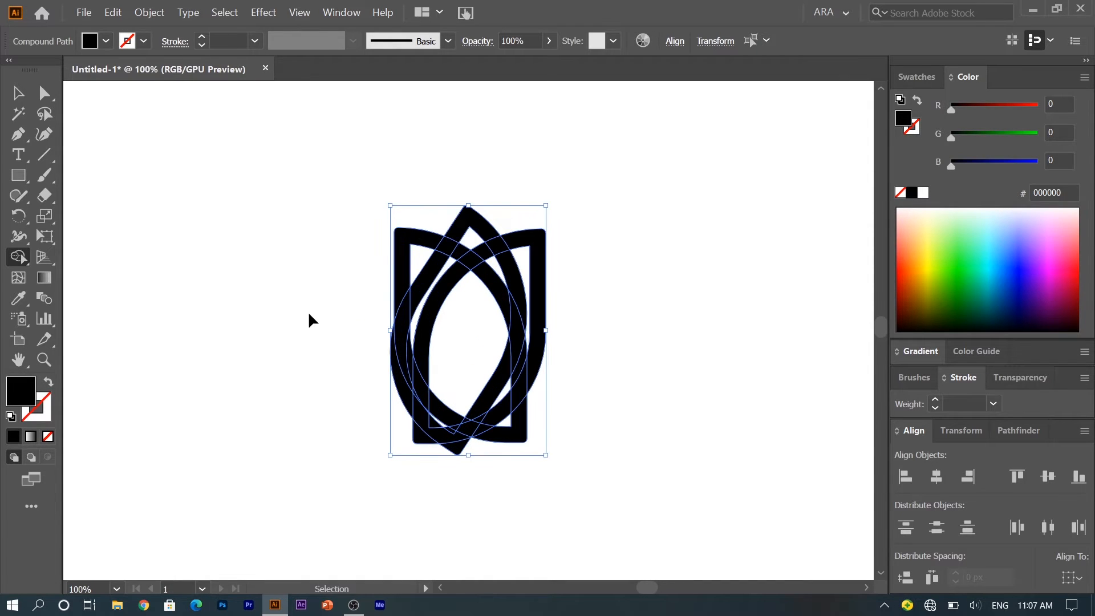
{"action": "key", "text": "ctrl+equal"}
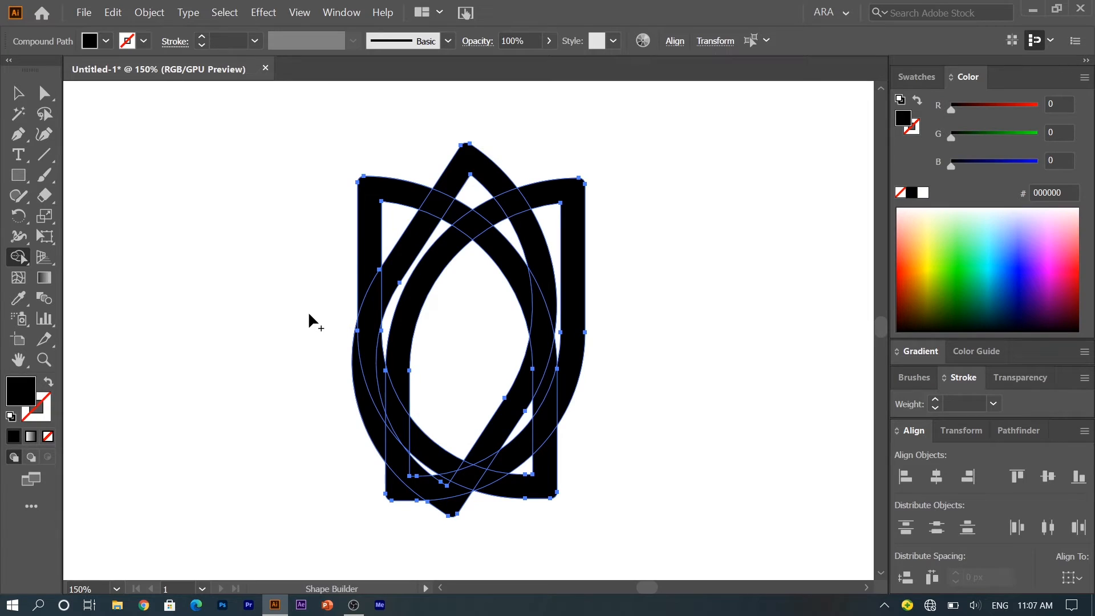
{"action": "mouse_move", "coordinate": [323, 352]}
{"action": "left_mouse_down"}
{"action": "mouse_move", "coordinate": [419, 498]}
{"action": "mouse_move", "coordinate": [452, 505]}
{"action": "left_mouse_up"}
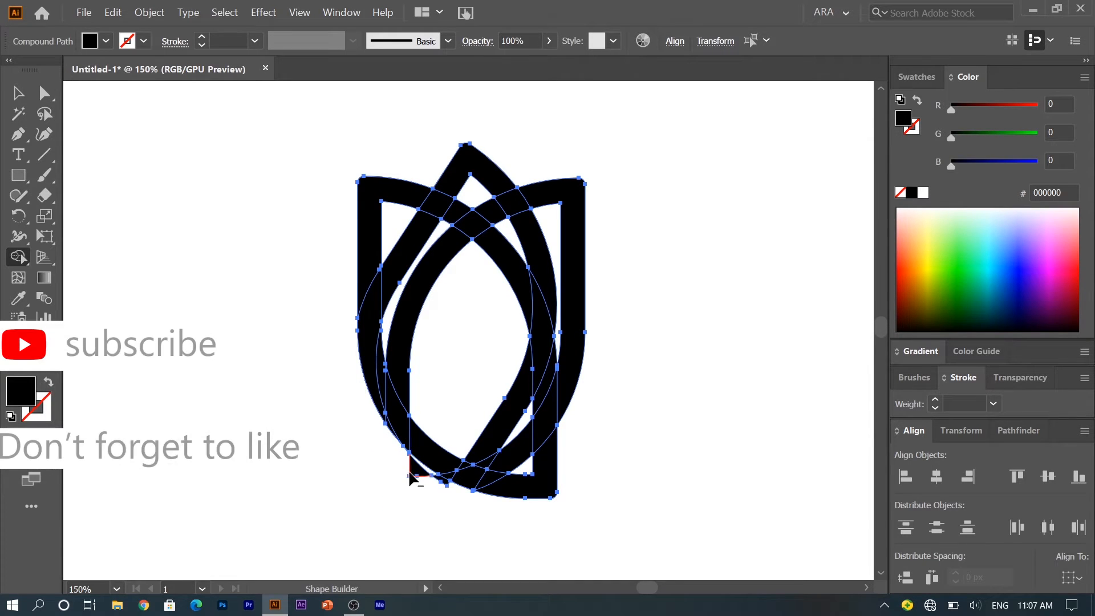
{"action": "left_click_drag", "start_coordinate": [429, 478], "coordinate": [463, 488]}
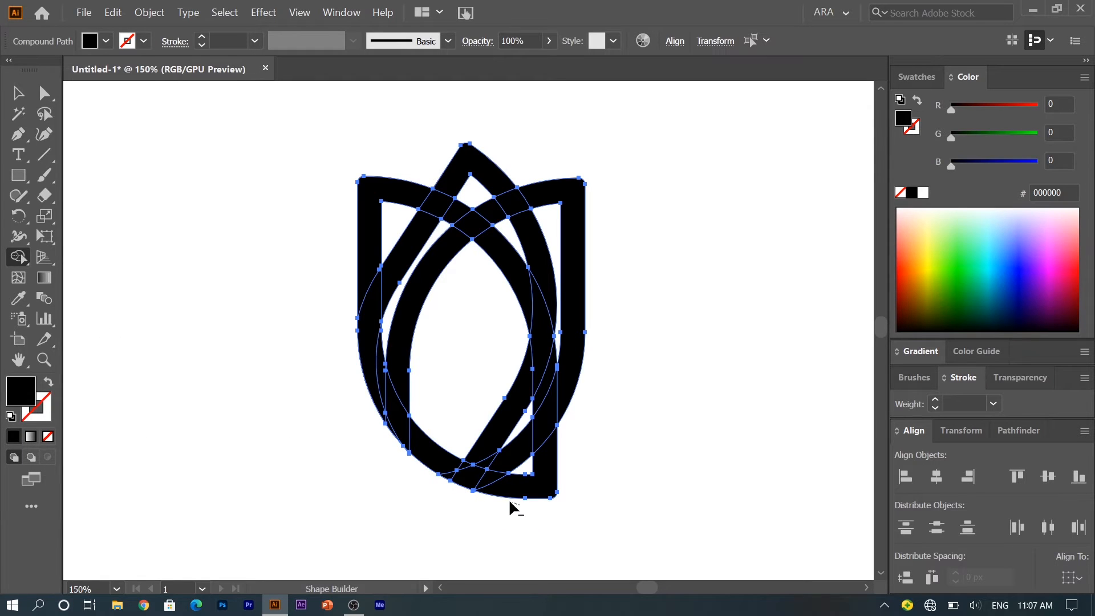
{"action": "left_click", "coordinate": [538, 482], "text": "alt"}
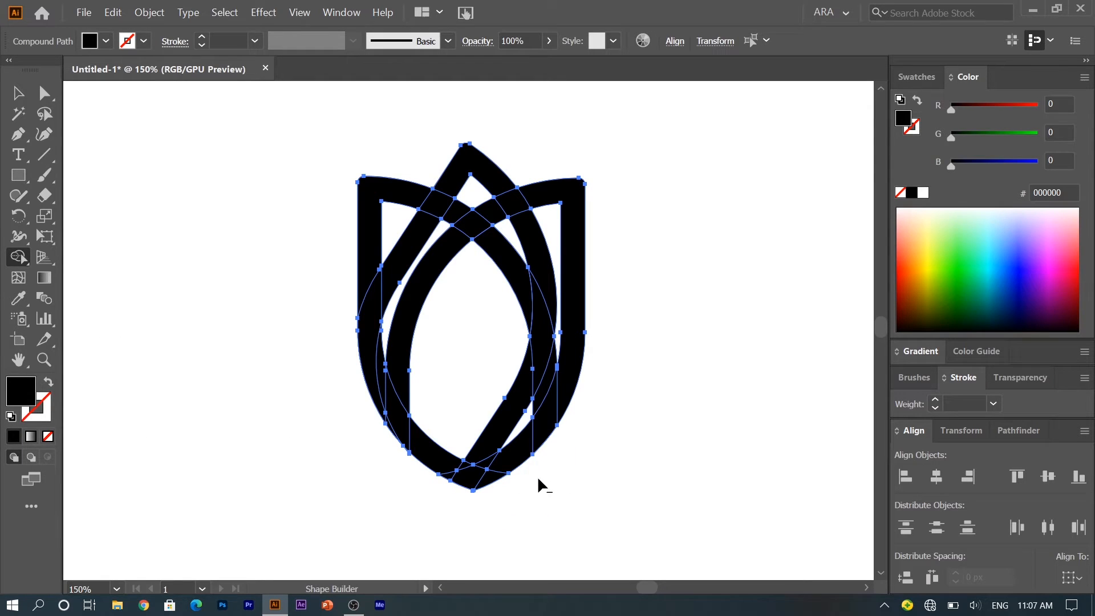
Step: Remove the inner overlapping segments of the upright and reflected leaves with the Shape Builder, keeping one curved petal line
{"action": "left_click", "coordinate": [509, 412], "text": "alt"}
{"action": "mouse_move", "coordinate": [470, 341]}
{"action": "left_mouse_down"}
{"action": "mouse_move", "coordinate": [431, 311]}
{"action": "mouse_move", "coordinate": [410, 320]}
{"action": "mouse_move", "coordinate": [403, 246]}
{"action": "mouse_move", "coordinate": [439, 252]}
{"action": "left_mouse_up"}
{"action": "left_click", "coordinate": [535, 247], "text": "alt"}
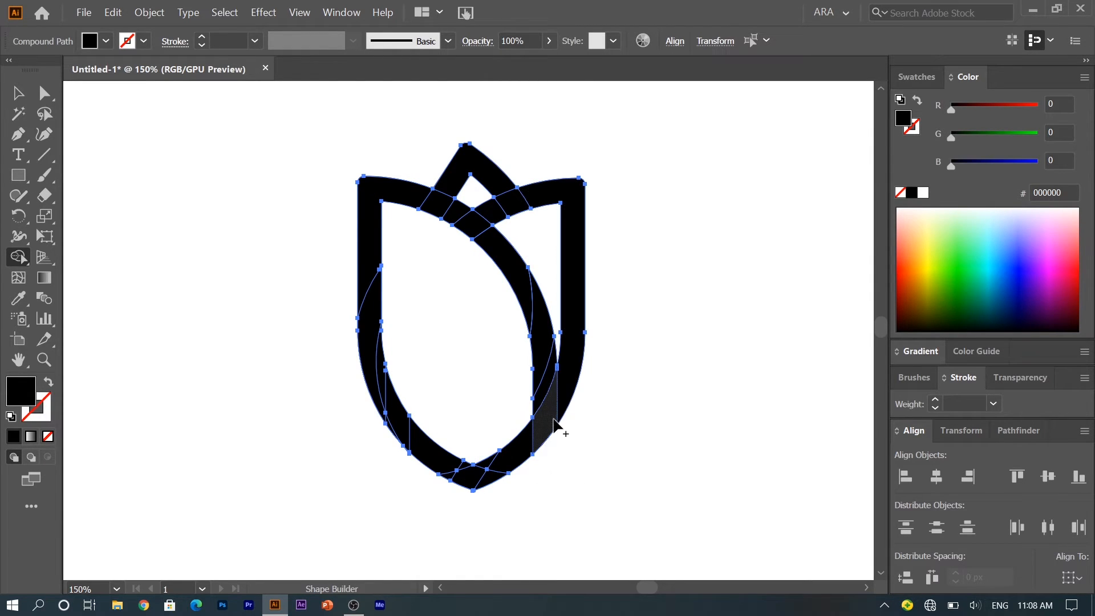
Step: Merge the overlapping segments along the front petal, pointed base and rear petals into continuous outlines with the Shape Builder
{"action": "left_click", "coordinate": [546, 396]}
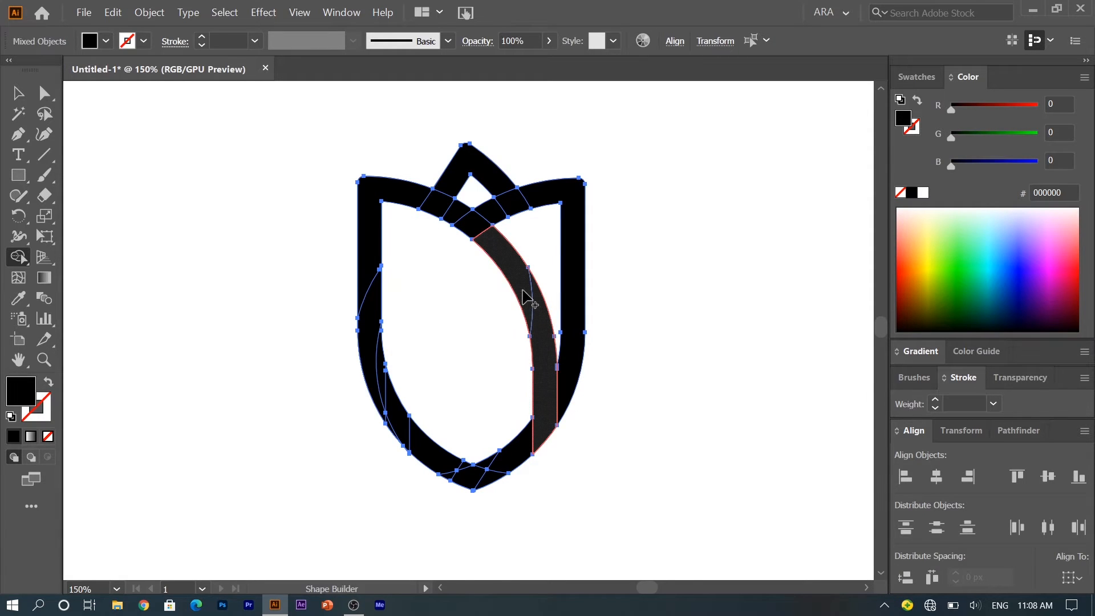
{"action": "mouse_move", "coordinate": [476, 231]}
{"action": "left_mouse_down"}
{"action": "mouse_move", "coordinate": [428, 209]}
{"action": "mouse_move", "coordinate": [420, 192]}
{"action": "mouse_move", "coordinate": [391, 198]}
{"action": "left_mouse_up"}
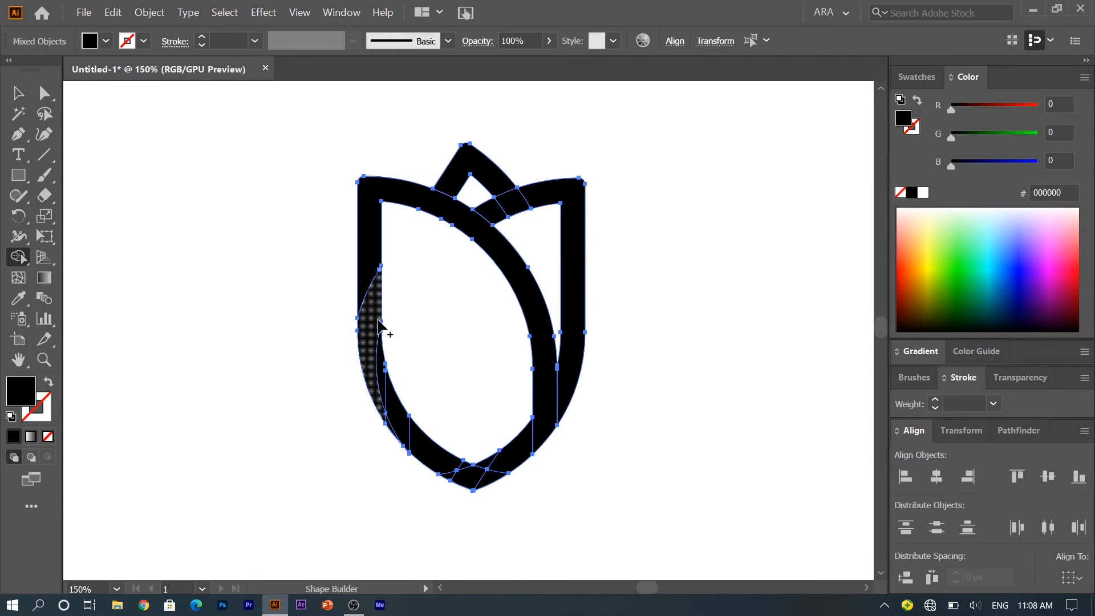
{"action": "left_click_drag", "start_coordinate": [375, 318], "coordinate": [391, 396]}
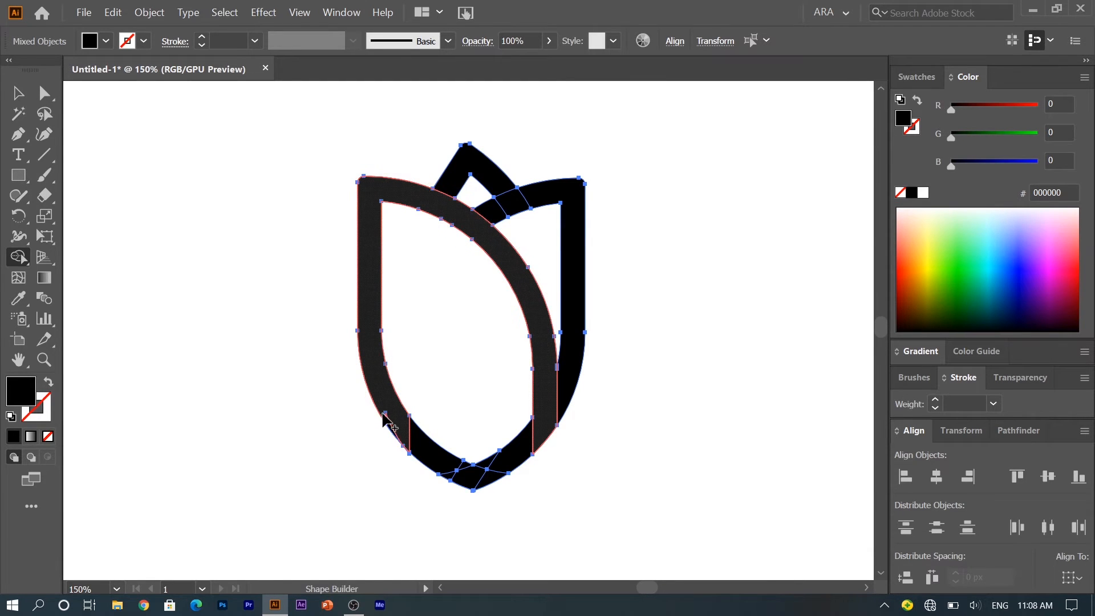
{"action": "mouse_move", "coordinate": [434, 466]}
{"action": "left_mouse_down"}
{"action": "mouse_move", "coordinate": [464, 478]}
{"action": "mouse_move", "coordinate": [505, 469]}
{"action": "left_mouse_up"}
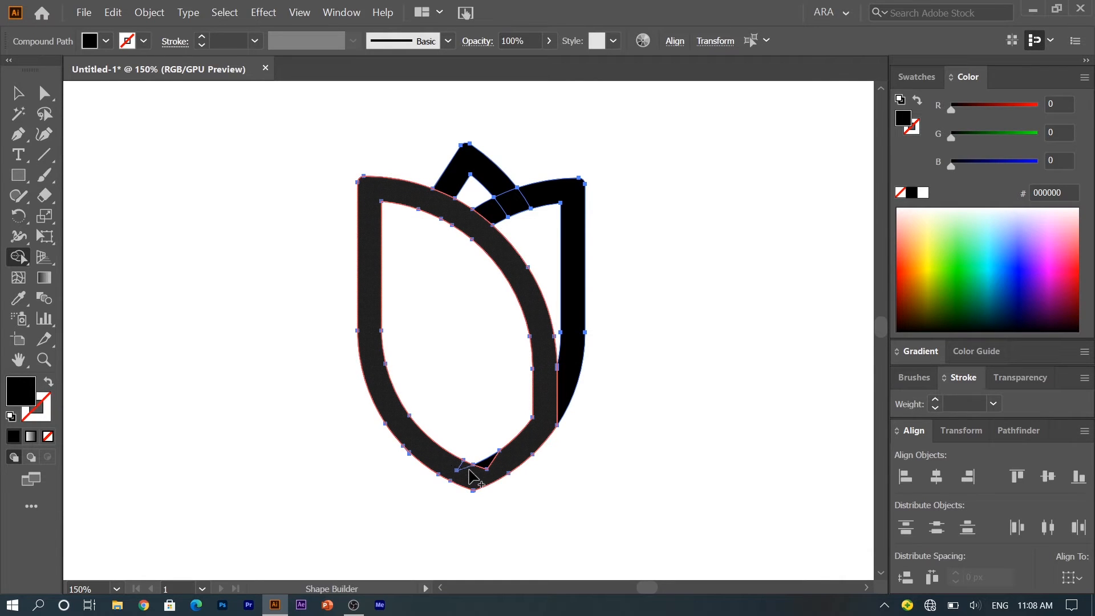
{"action": "mouse_move", "coordinate": [557, 187]}
{"action": "left_mouse_down"}
{"action": "mouse_move", "coordinate": [486, 208]}
{"action": "mouse_move", "coordinate": [450, 180]}
{"action": "left_mouse_up"}
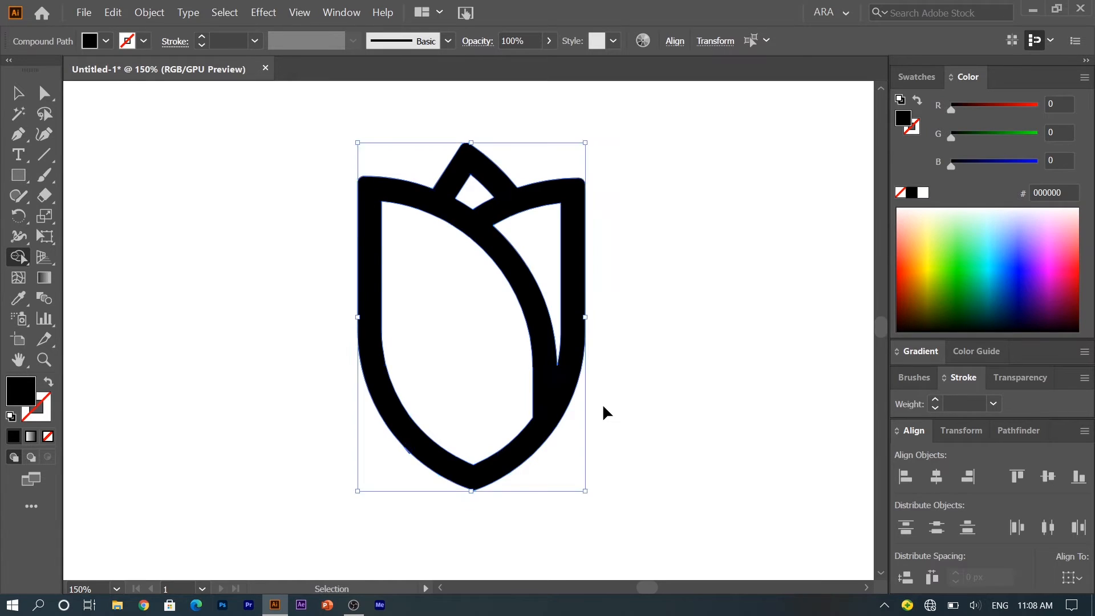
Step: Enlarge the finished tulip head to more than twice its size and move it to the upper middle of the artboard
{"action": "key", "text": "ctrl+0"}
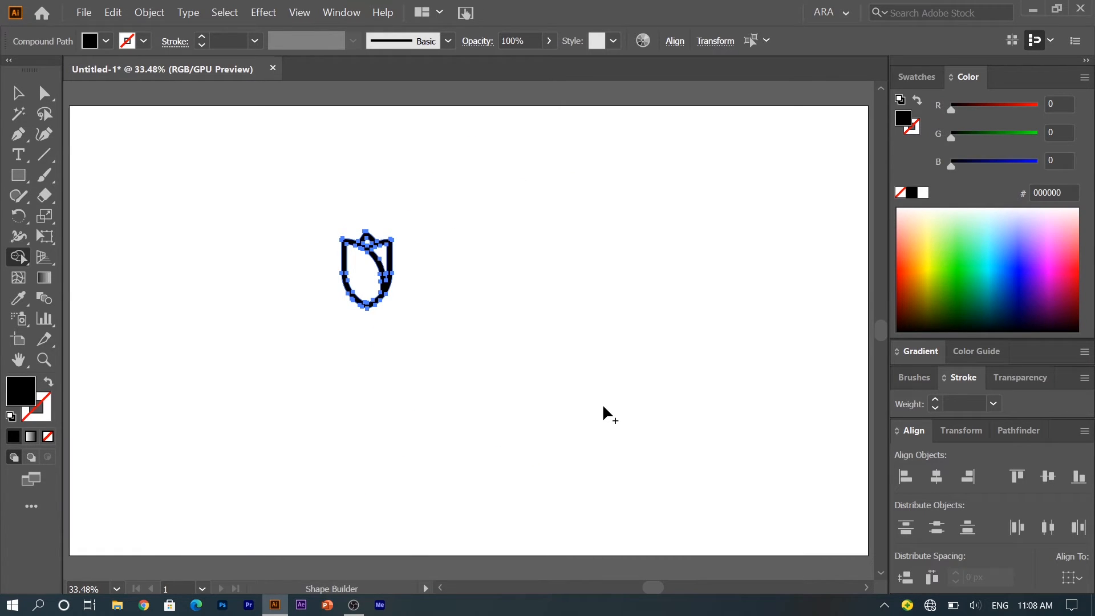
{"action": "key", "text": "v"}
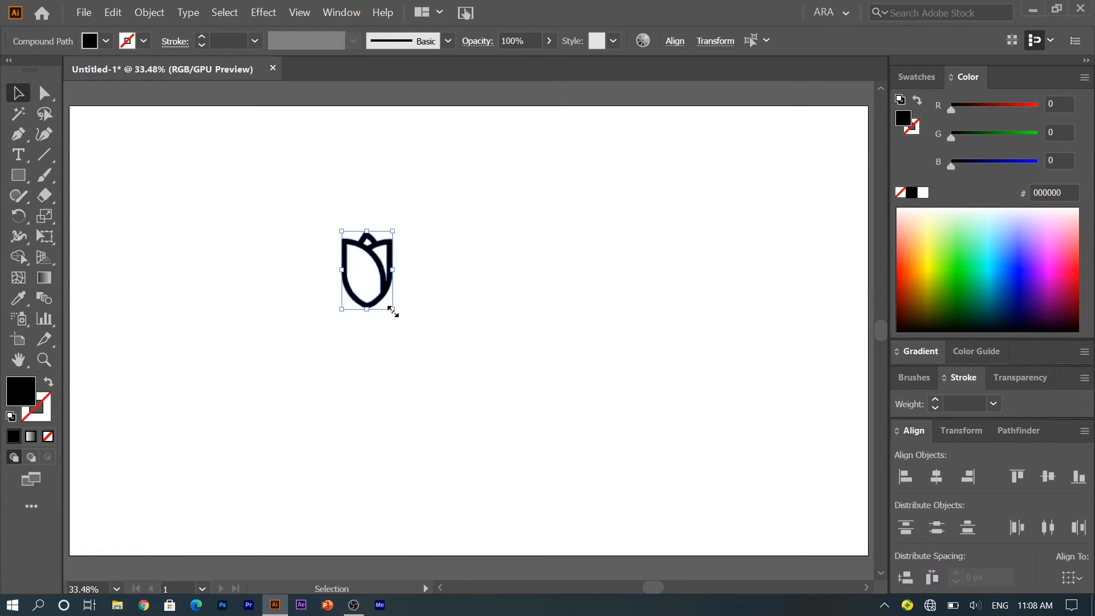
{"action": "left_click_drag", "start_coordinate": [393, 310], "coordinate": [435, 366]}
{"action": "left_click_drag", "start_coordinate": [403, 322], "coordinate": [500, 324]}
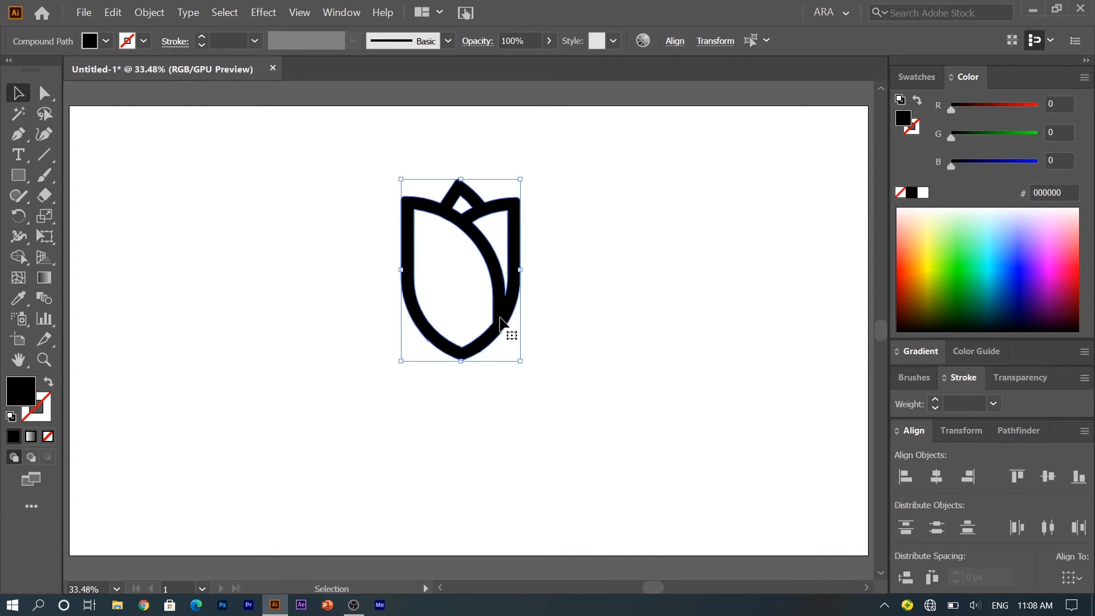
Step: Draw a vertical stem line from the tulip's base to the artboard's lower edge and set its stroke weight to 36 pt
{"action": "left_click", "coordinate": [46, 155]}
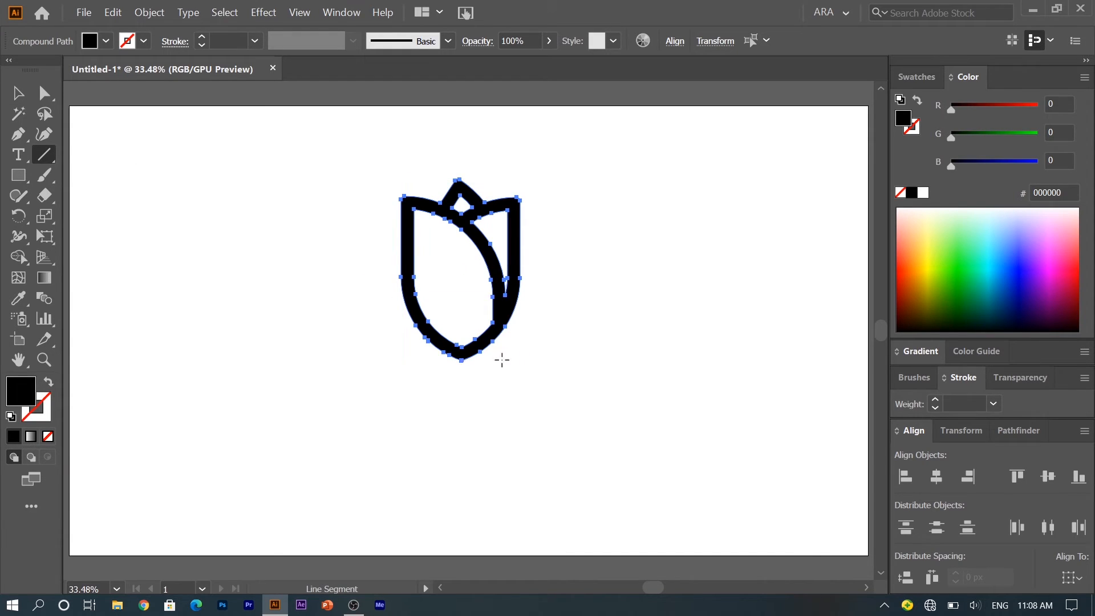
{"action": "left_click_drag", "start_coordinate": [460, 345], "coordinate": [462, 555]}
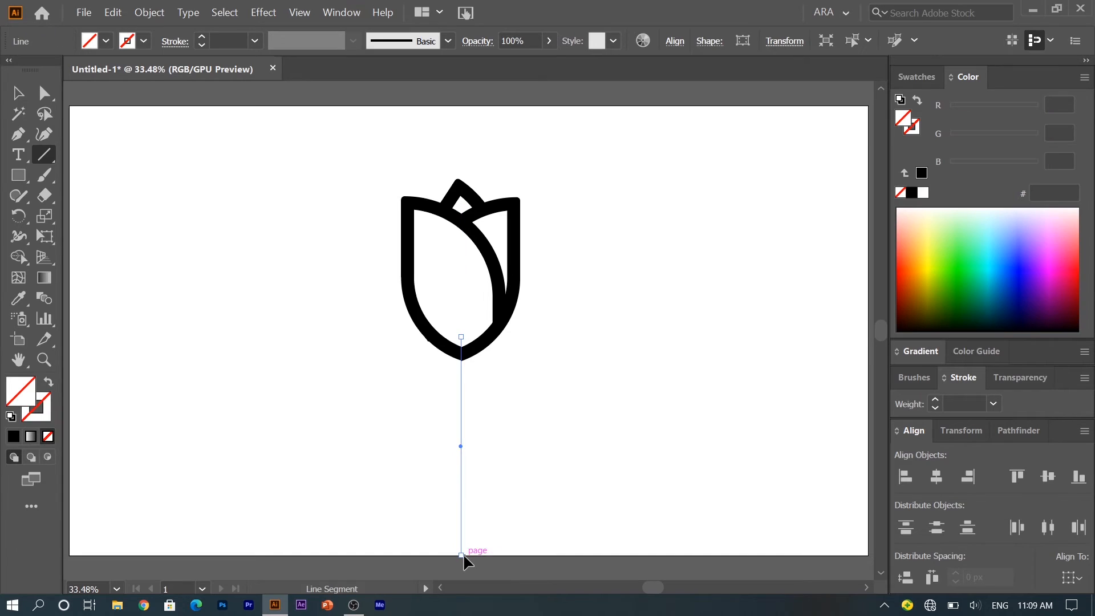
{"action": "left_click", "coordinate": [202, 38]}
{"action": "left_click", "coordinate": [202, 38]}
{"action": "left_click", "coordinate": [202, 37]}
{"action": "left_click", "coordinate": [202, 38]}
{"action": "left_click", "coordinate": [202, 38]}
{"action": "left_click", "coordinate": [202, 38]}
{"action": "left_click", "coordinate": [202, 37]}
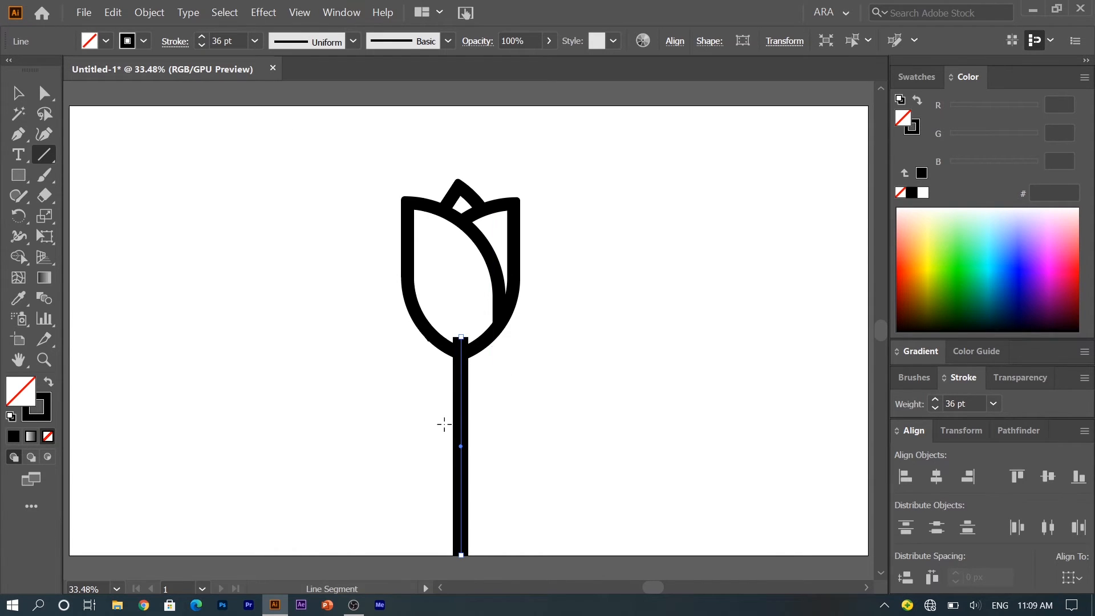
Step: Send the stem line to the back, behind the tulip head
{"action": "key", "text": "v"}
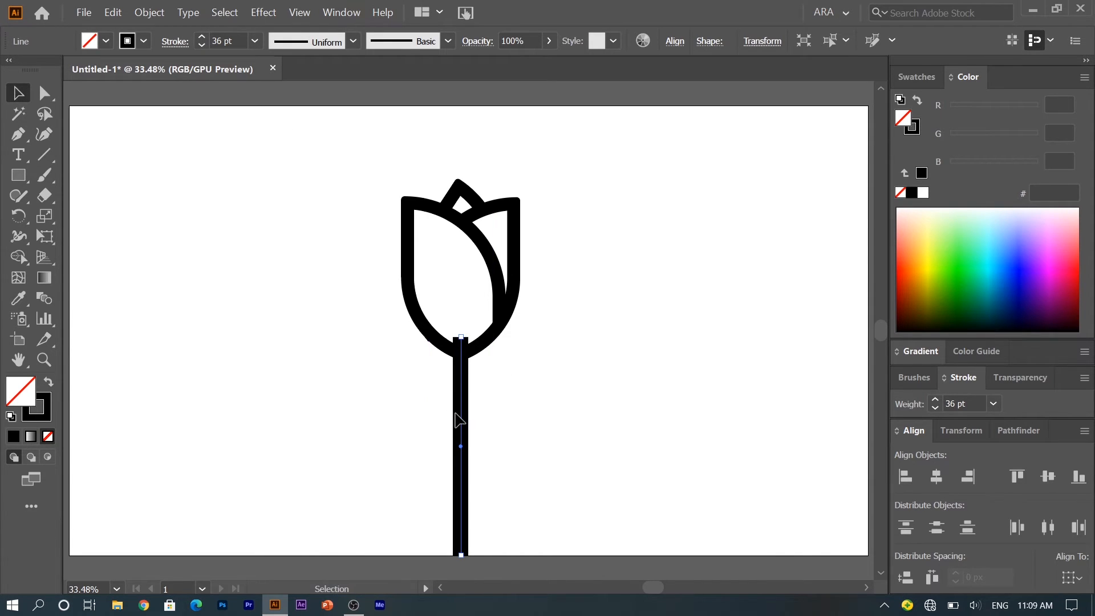
{"action": "right_click", "coordinate": [456, 417]}
{"action": "mouse_move", "coordinate": [529, 352]}
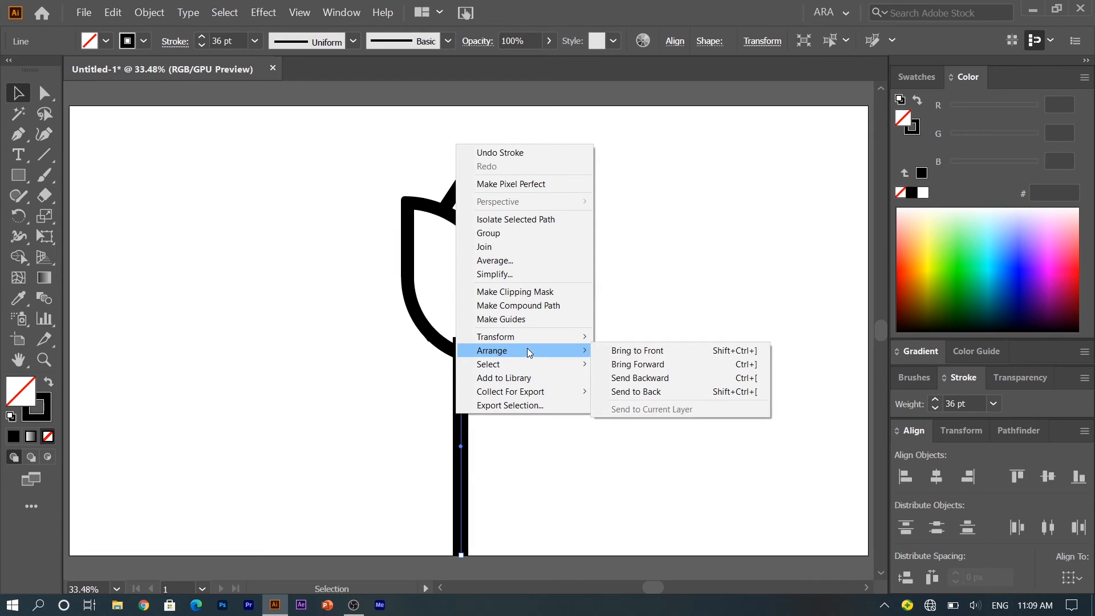
{"action": "left_click", "coordinate": [621, 394]}
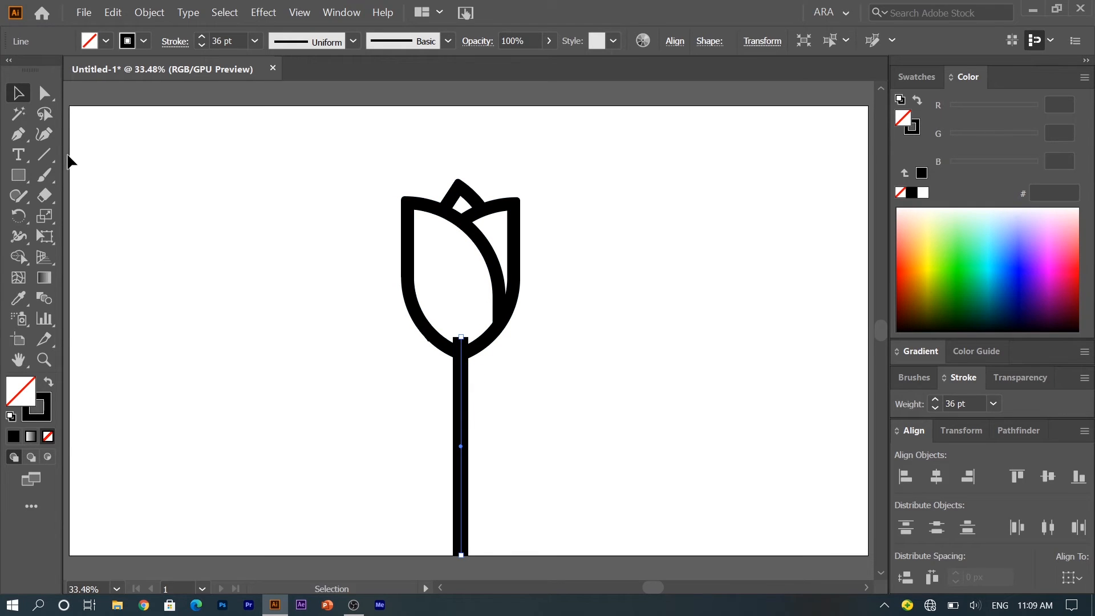
Step: Draw a closed, pointed leaf outline with two curved sides beside the tulip using the Pen tool
{"action": "left_click", "coordinate": [19, 136]}
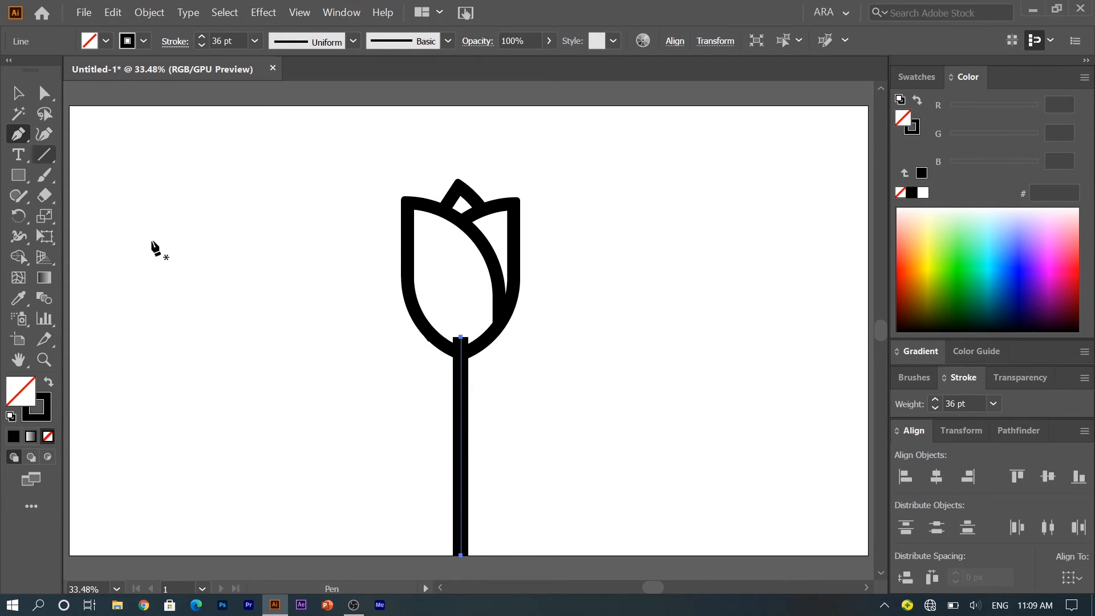
{"action": "left_click", "coordinate": [226, 333], "text": "ctrl"}
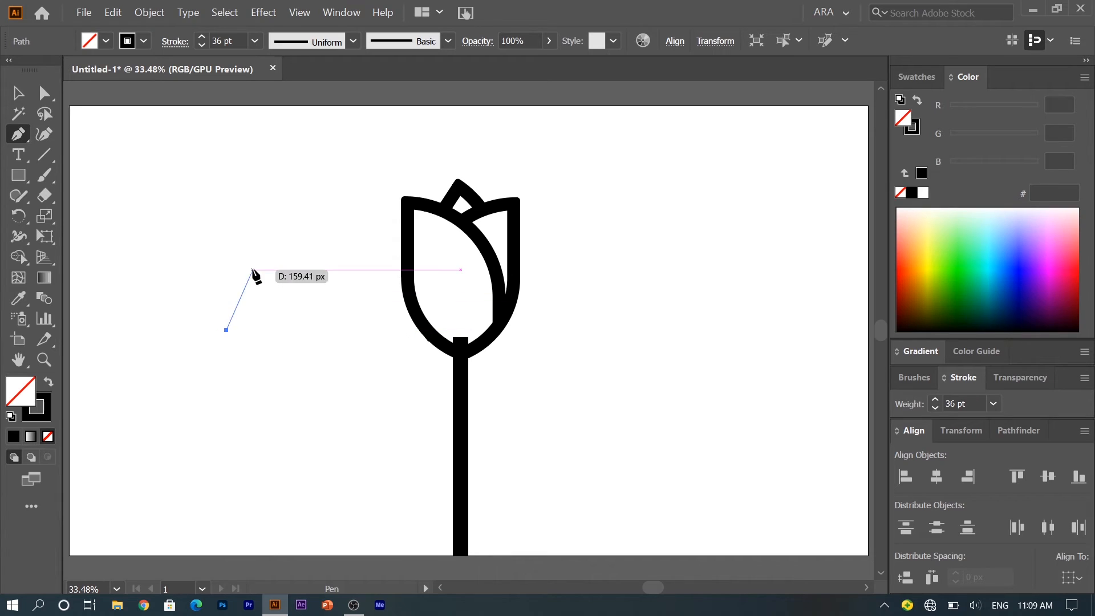
{"action": "left_click_drag", "start_coordinate": [227, 254], "coordinate": [265, 219]}
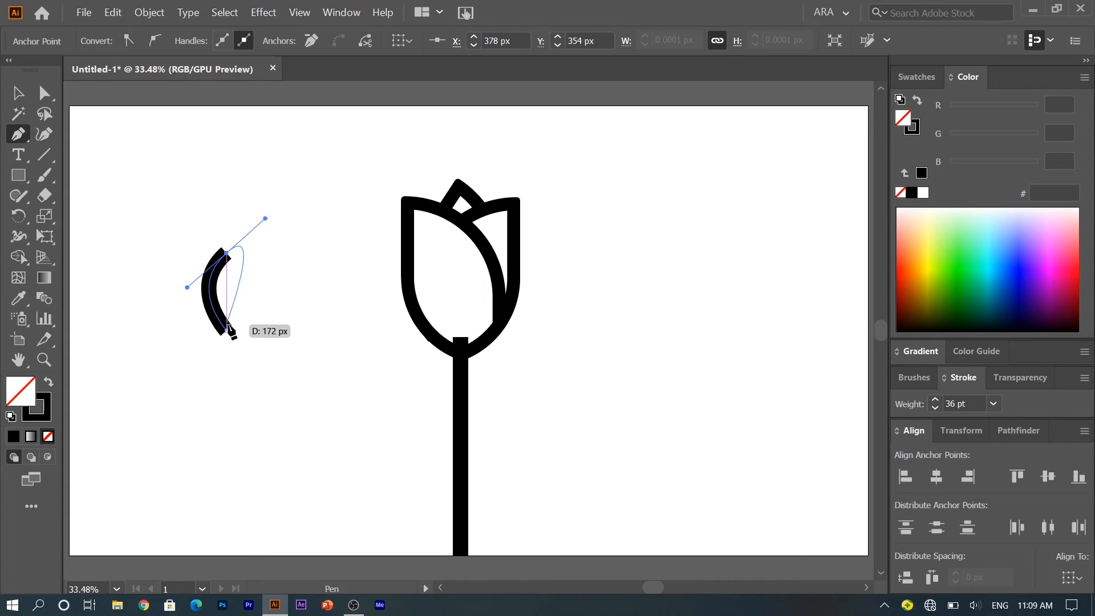
{"action": "left_click", "coordinate": [228, 253]}
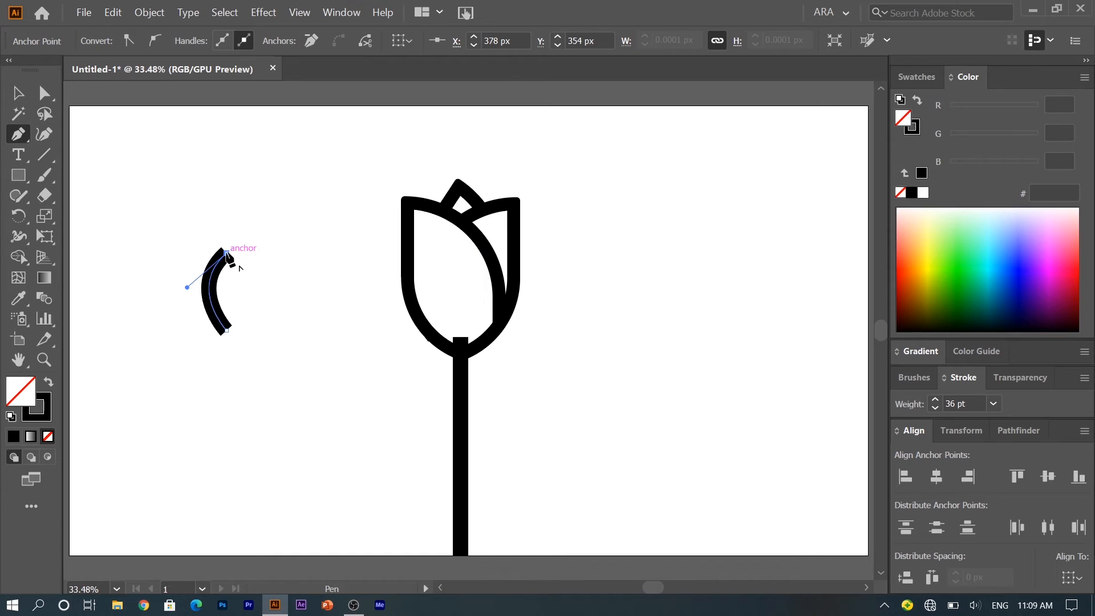
{"action": "left_click_drag", "start_coordinate": [228, 332], "coordinate": [178, 387]}
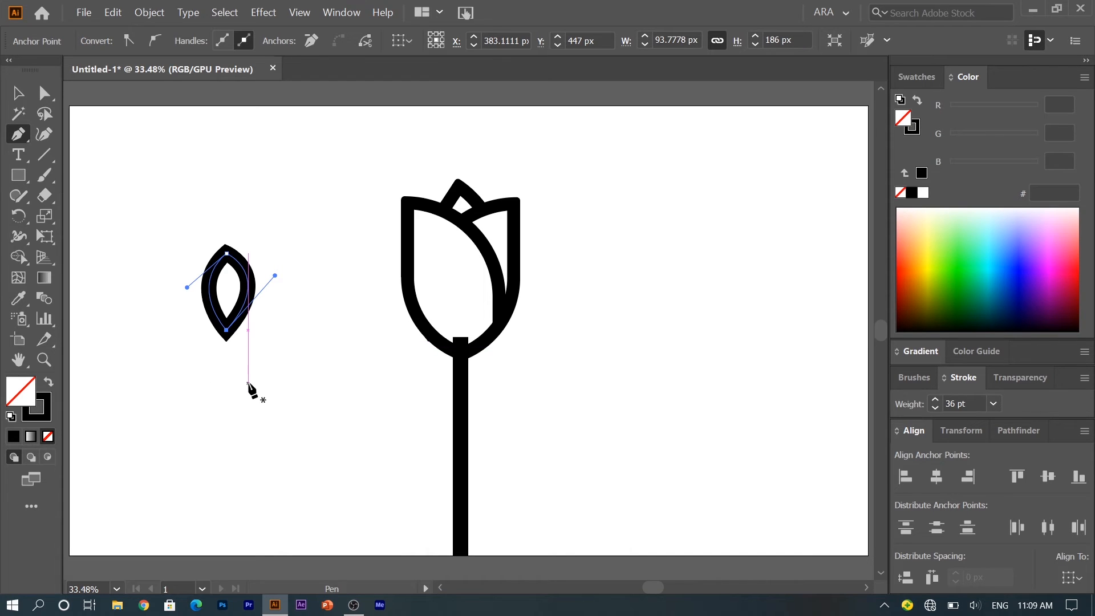
{"action": "key", "text": "v"}
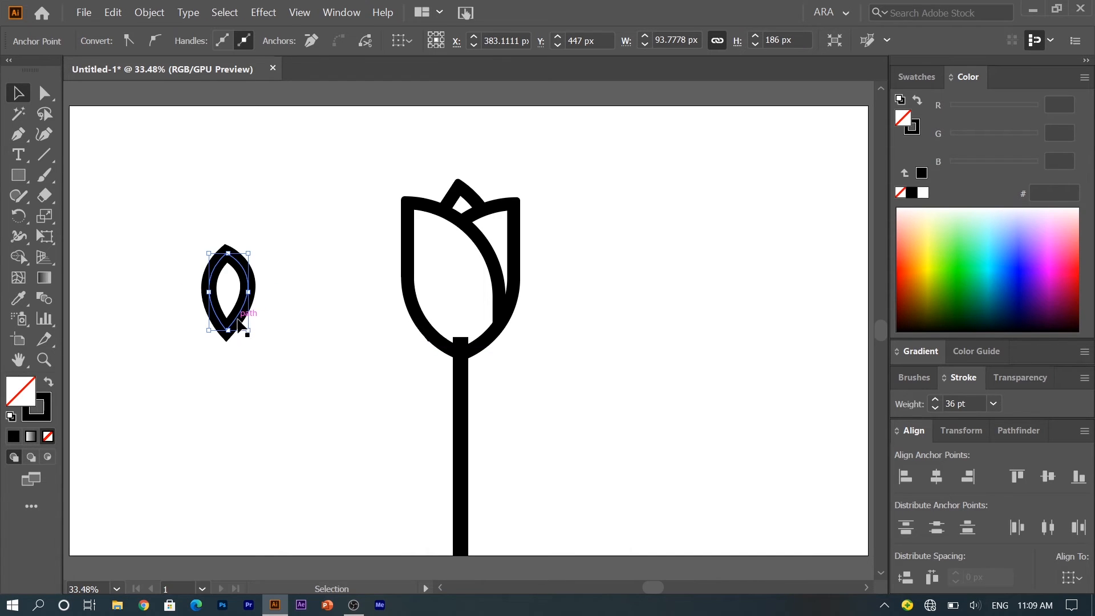
Step: Shrink the leaf slightly, tilt it outward and attach it to the right side of the stem
{"action": "left_click_drag", "start_coordinate": [239, 322], "coordinate": [404, 421]}
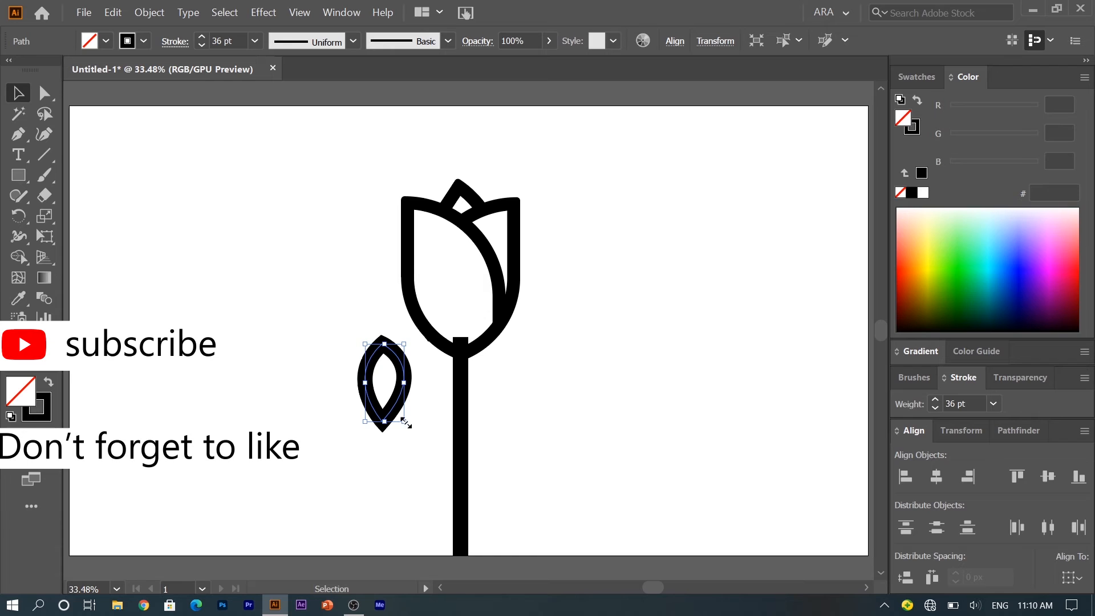
{"action": "left_click_drag", "start_coordinate": [404, 422], "coordinate": [398, 407]}
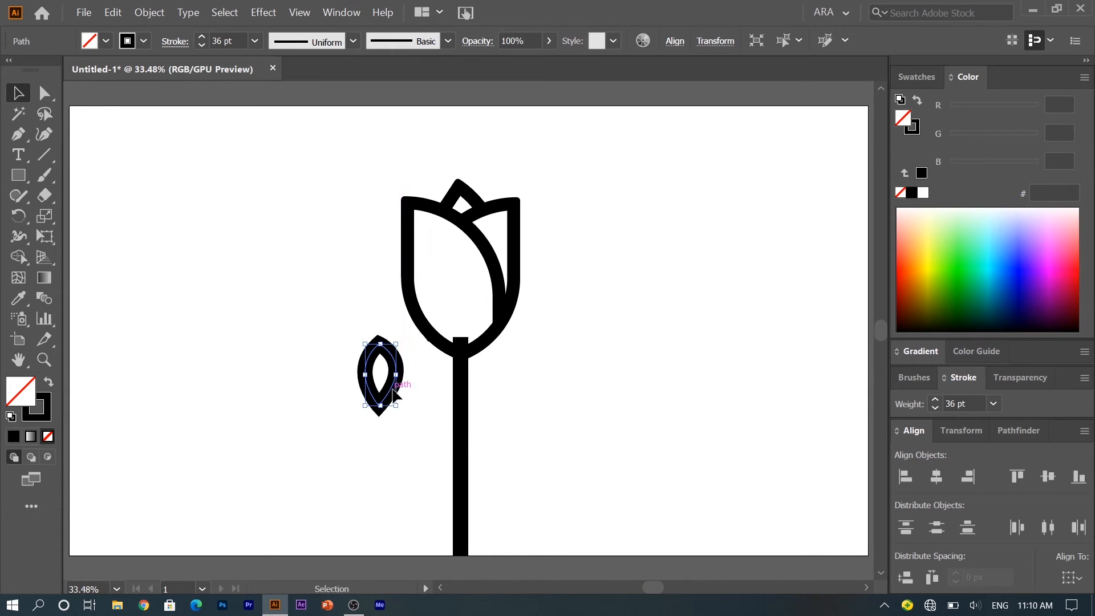
{"action": "left_click_drag", "start_coordinate": [398, 339], "coordinate": [533, 433]}
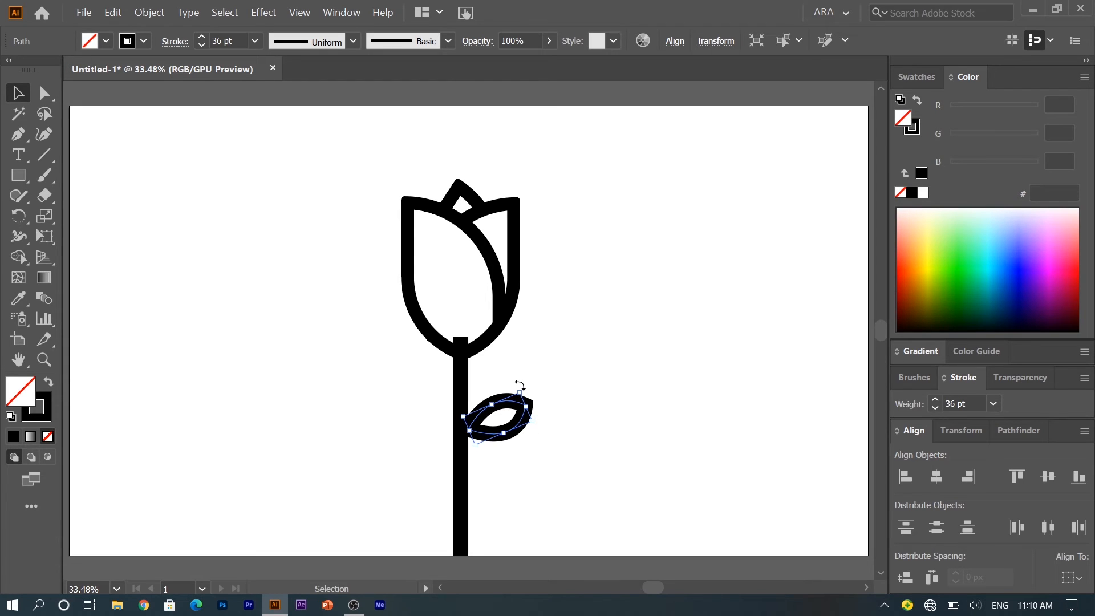
{"action": "left_click_drag", "start_coordinate": [520, 386], "coordinate": [515, 388]}
Step: Duplicate the leaf, rotate the copy to point up and left, and attach it lower on the stem's left side
{"action": "left_click_drag", "start_coordinate": [478, 442], "coordinate": [403, 453]}
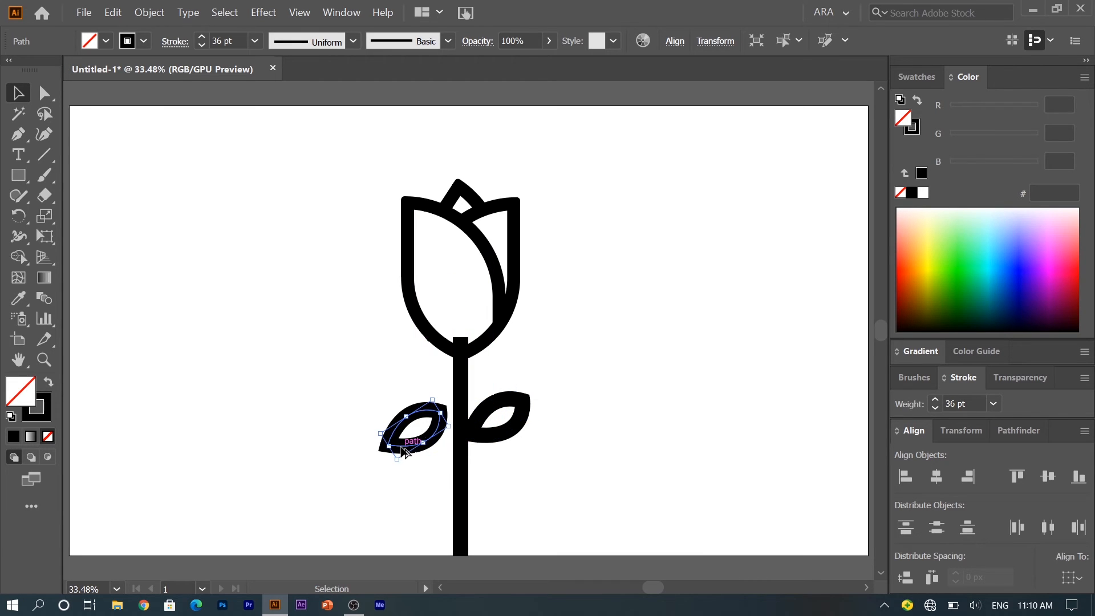
{"action": "left_click_drag", "start_coordinate": [454, 429], "coordinate": [403, 387]}
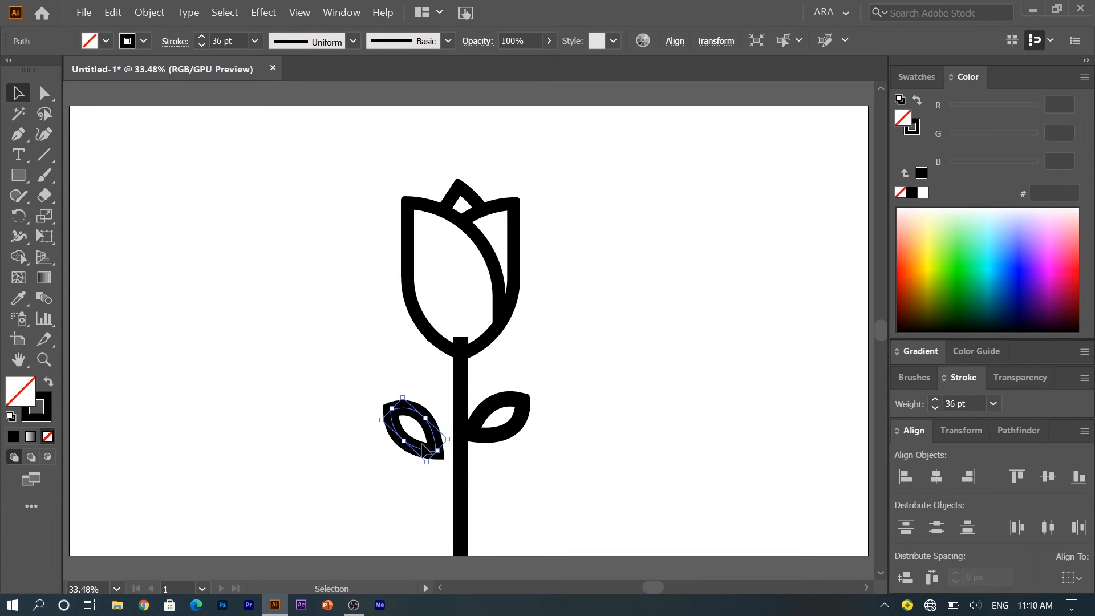
{"action": "left_click_drag", "start_coordinate": [438, 449], "coordinate": [455, 483]}
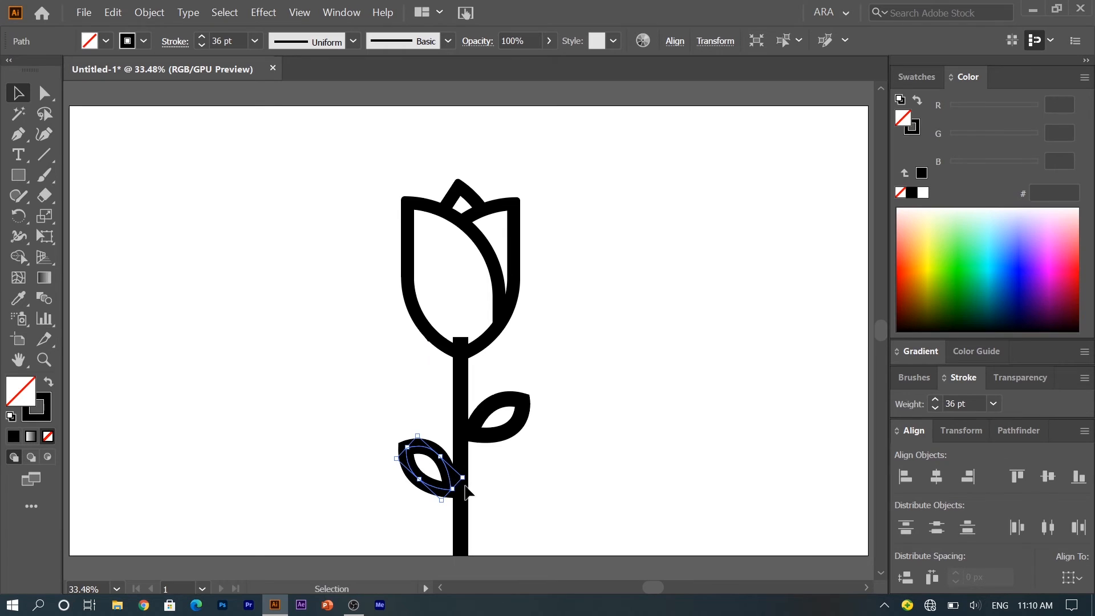
{"action": "left_click", "coordinate": [542, 475]}
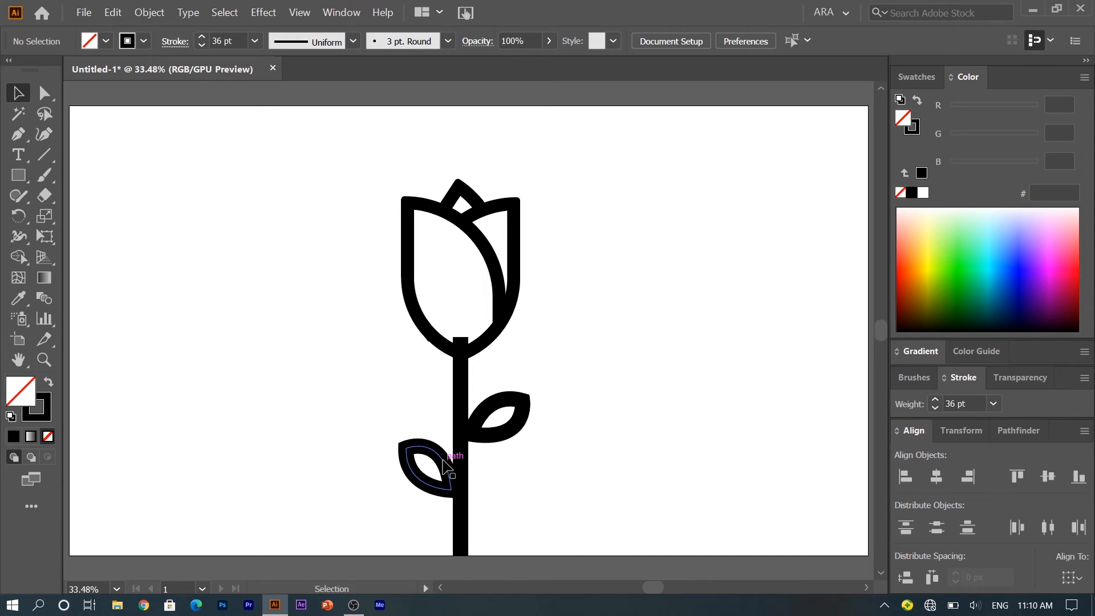
{"action": "left_click", "coordinate": [446, 467]}
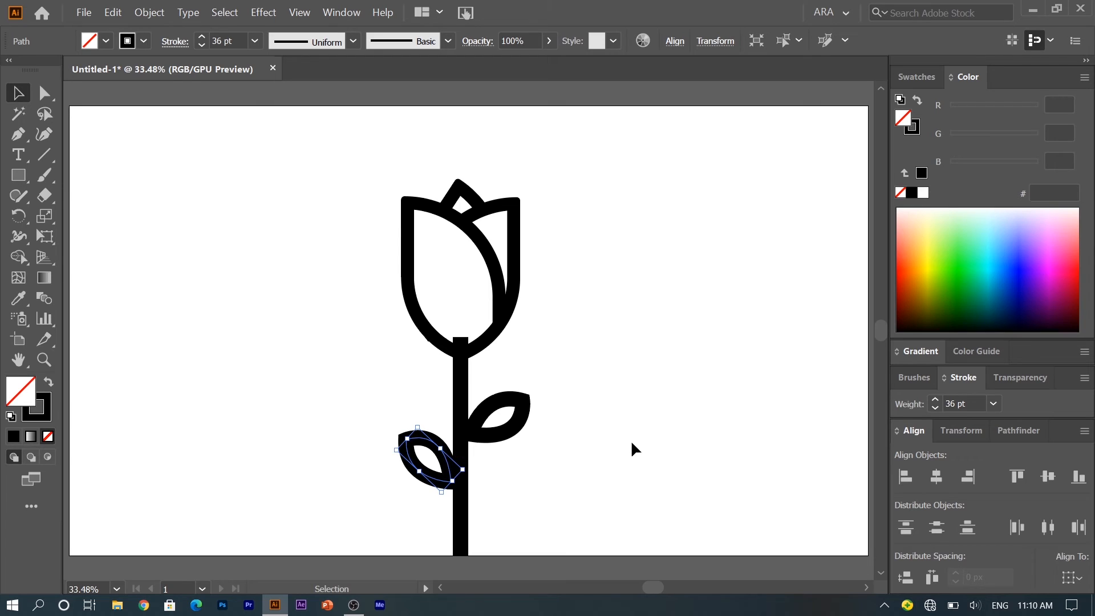
{"action": "left_click", "coordinate": [623, 389]}
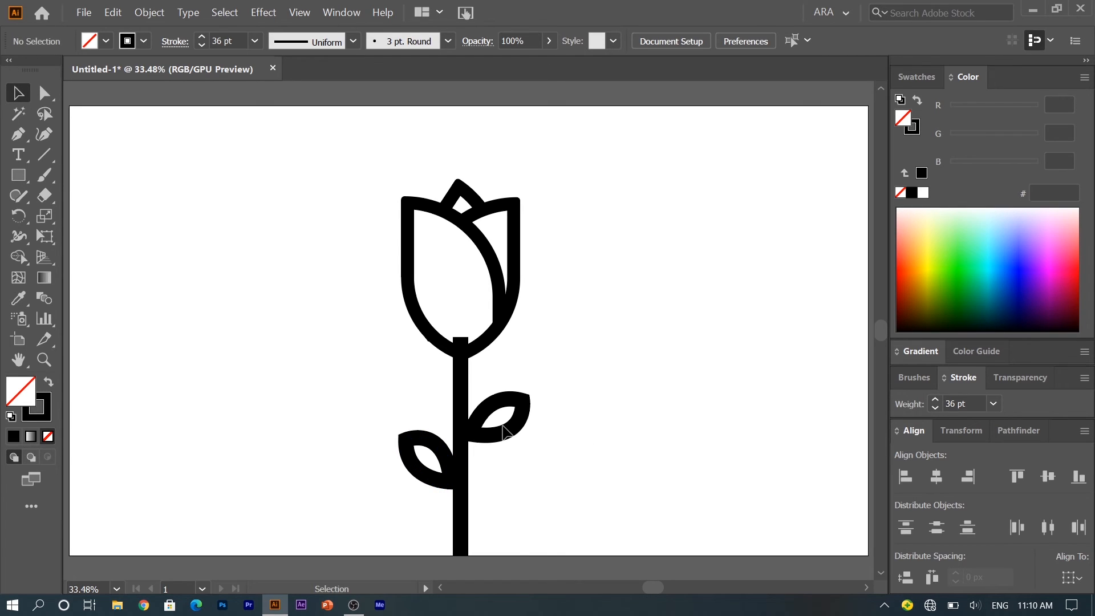
Step: Select the tulip head, stem and both leaves and convert them into a Live Paint group
{"action": "left_click", "coordinate": [501, 440]}
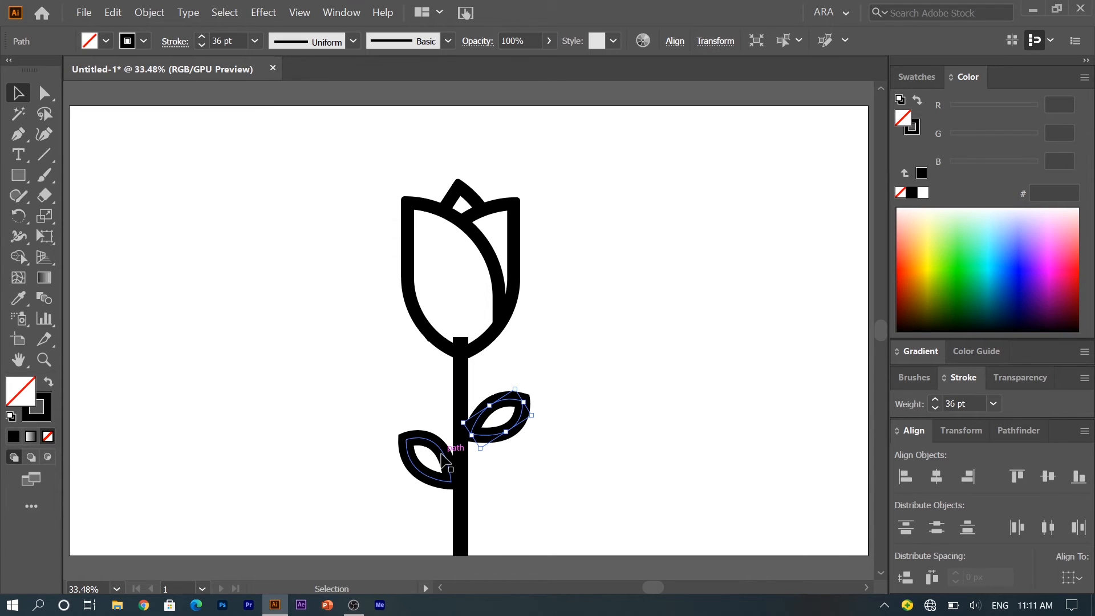
{"action": "left_click", "coordinate": [444, 460], "text": "shift"}
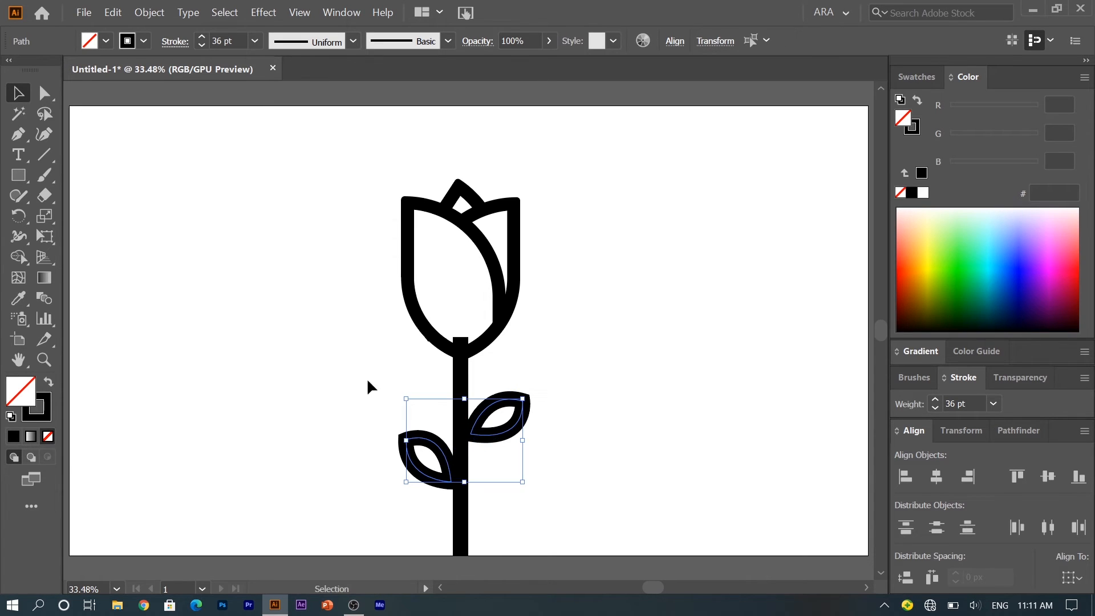
{"action": "left_click_drag", "start_coordinate": [352, 223], "coordinate": [577, 506]}
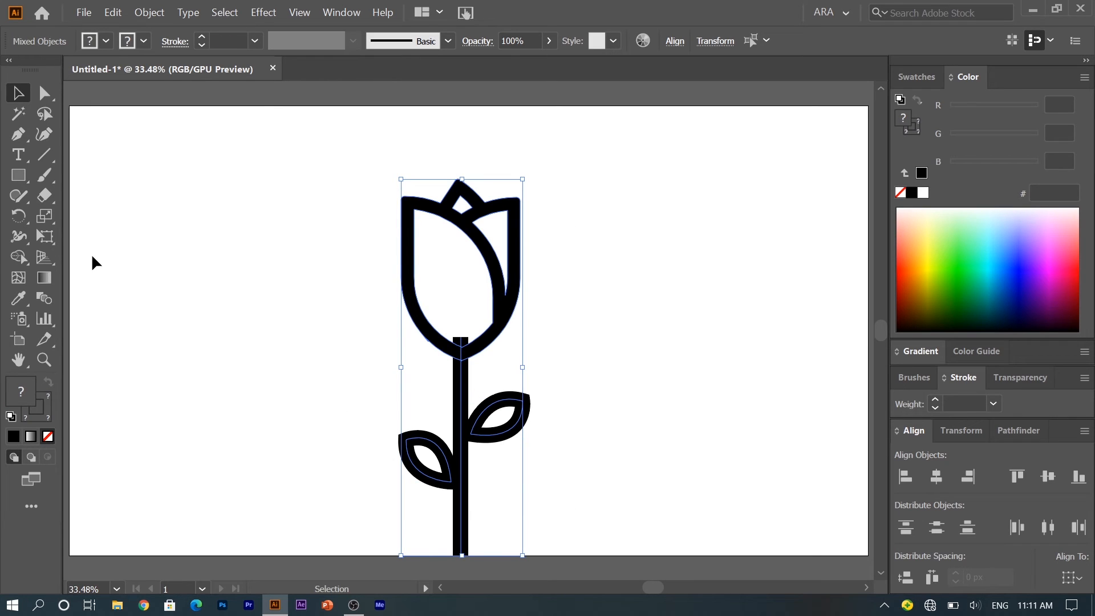
{"action": "left_click", "coordinate": [18, 257]}
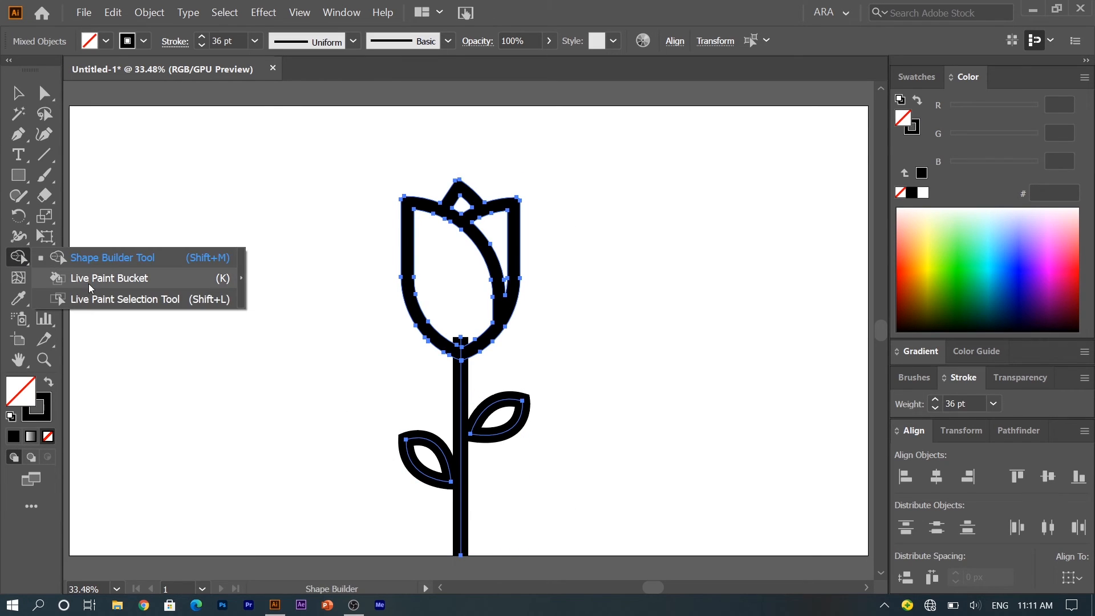
{"action": "left_click", "coordinate": [90, 288]}
{"action": "left_click", "coordinate": [521, 362]}
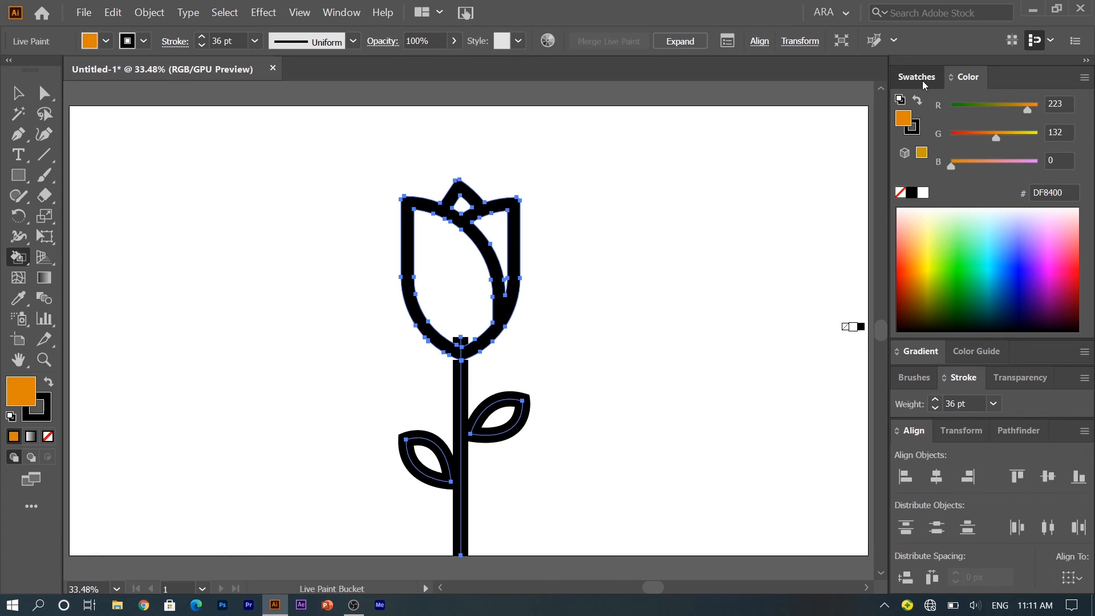
Step: Fill the inside of both leaves with the light green swatch R=140 G=198 B=63 using Live Paint
{"action": "left_click", "coordinate": [918, 77]}
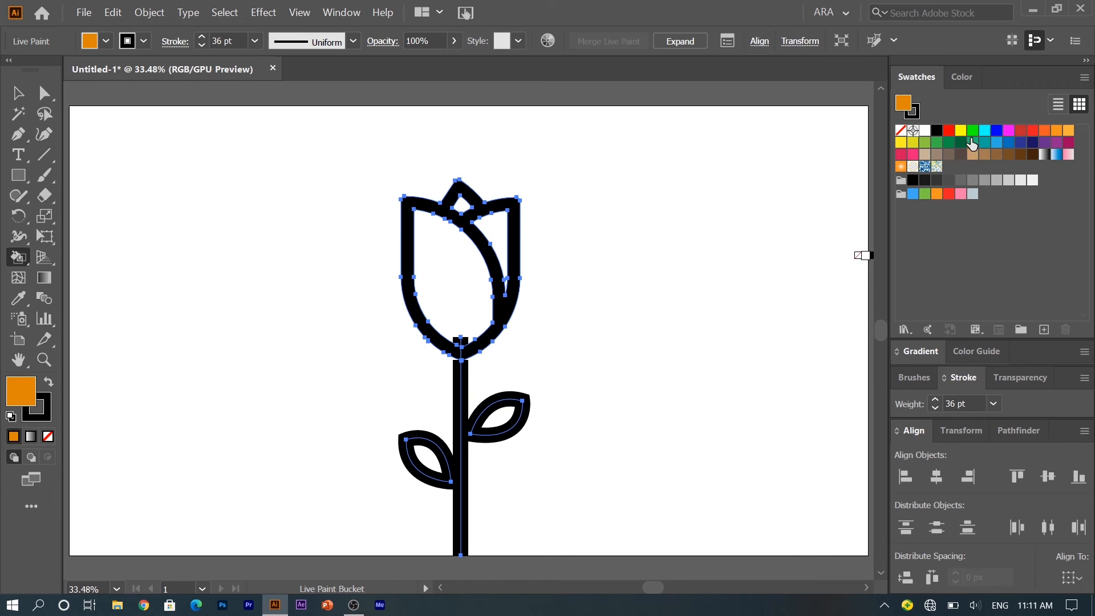
{"action": "left_click", "coordinate": [926, 145]}
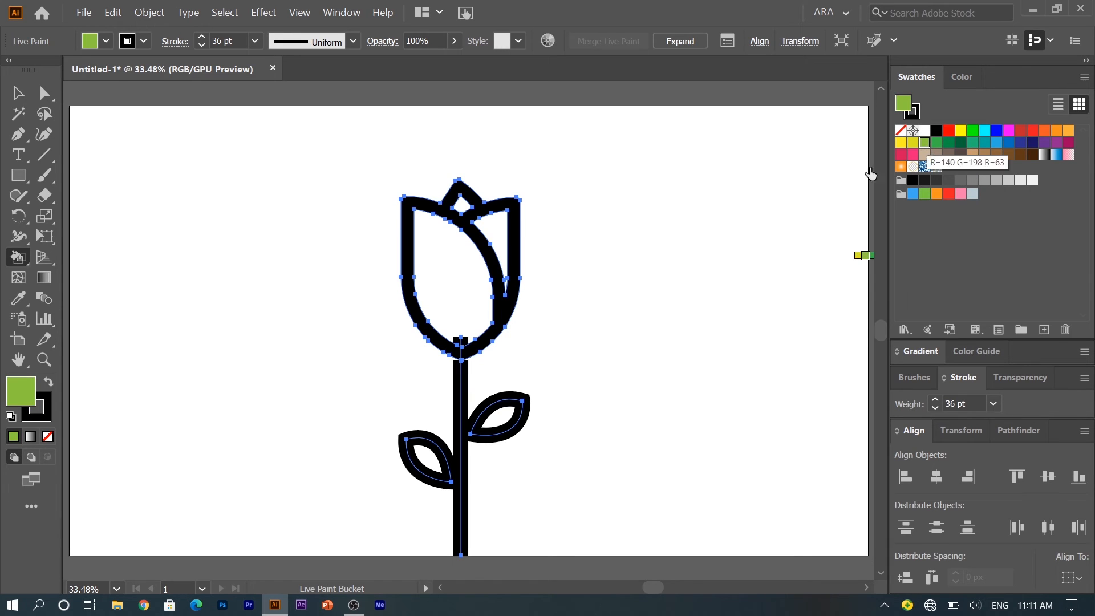
{"action": "left_click", "coordinate": [482, 435]}
{"action": "left_click", "coordinate": [426, 460]}
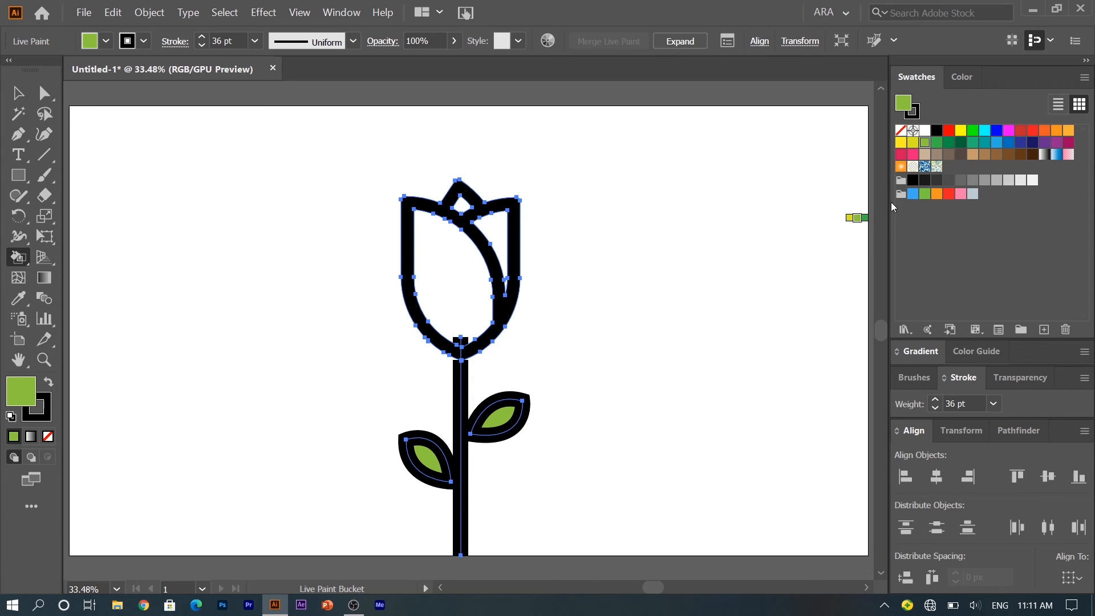
Step: Fill the large front petal, the side petal and the small centre tip of the tulip with bright red
{"action": "left_click", "coordinate": [950, 137]}
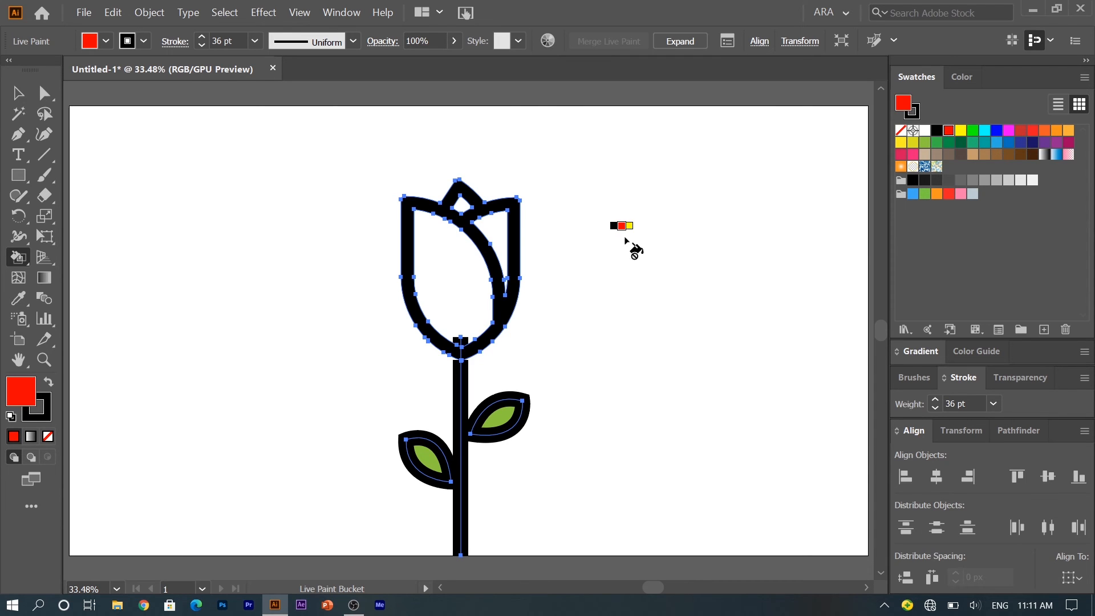
{"action": "left_click", "coordinate": [458, 262]}
{"action": "left_click", "coordinate": [485, 229]}
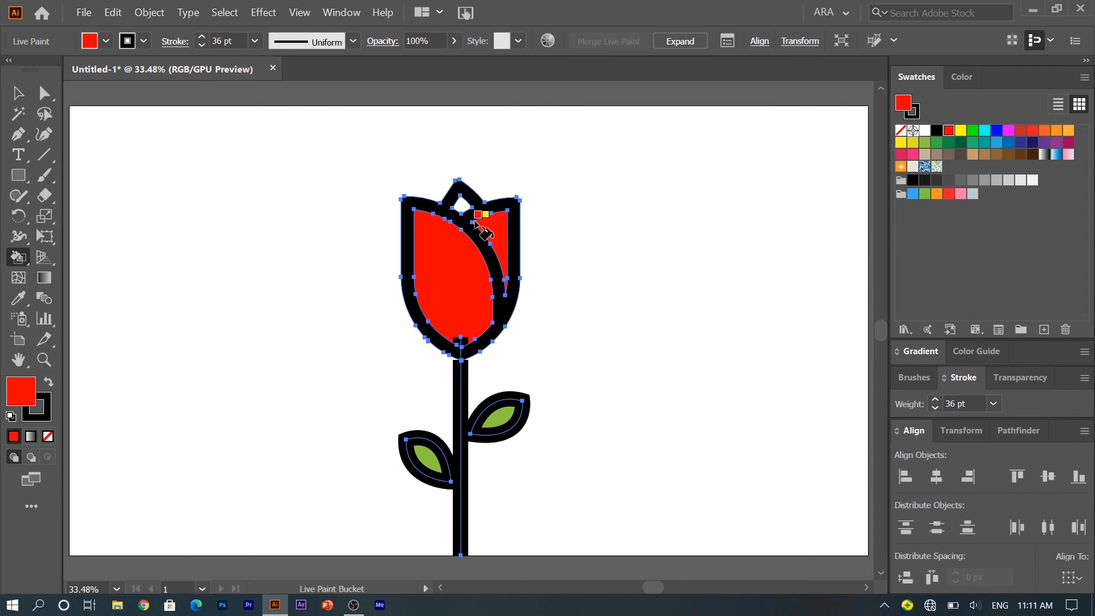
{"action": "left_click", "coordinate": [461, 205]}
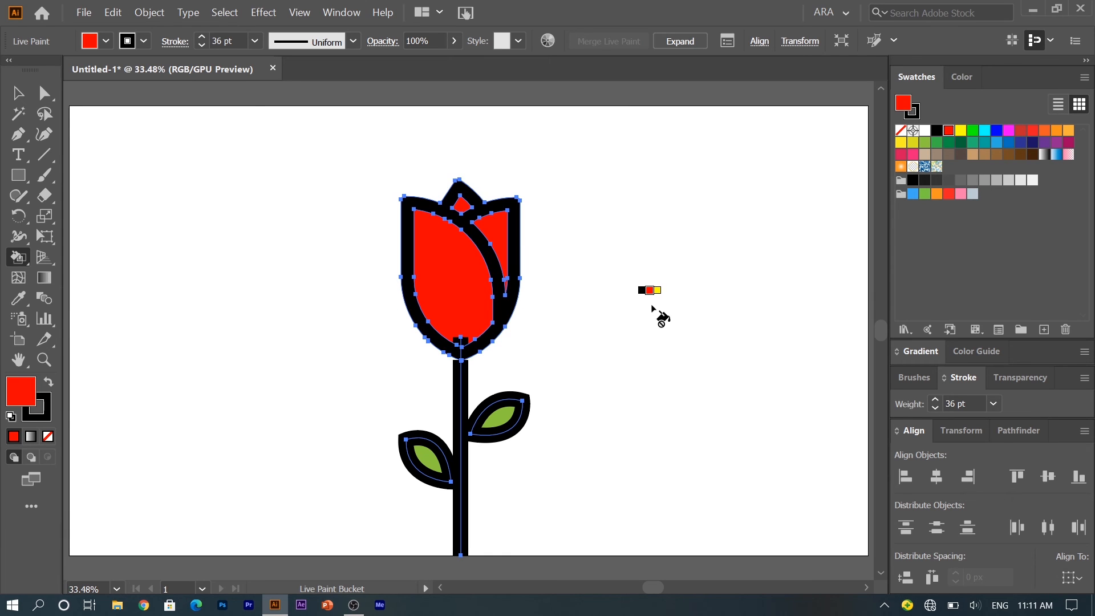
Step: Move the whole flower to the left on the artboard and ungroup it
{"action": "key", "text": "v"}
{"action": "left_click", "coordinate": [601, 325]}
{"action": "left_click_drag", "start_coordinate": [460, 412], "coordinate": [390, 413]}
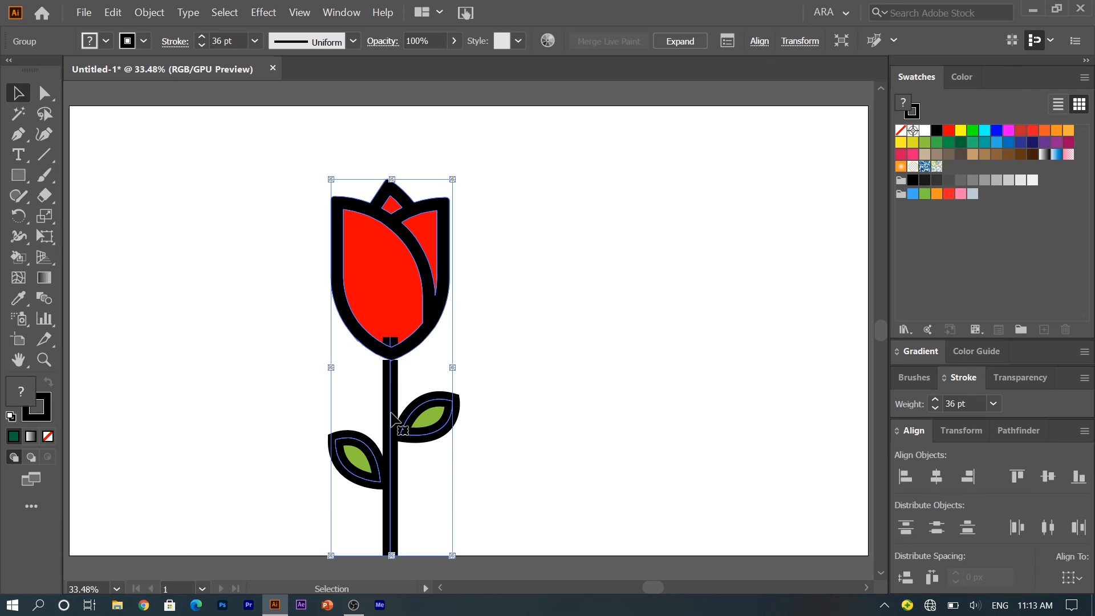
{"action": "right_click", "coordinate": [391, 417]}
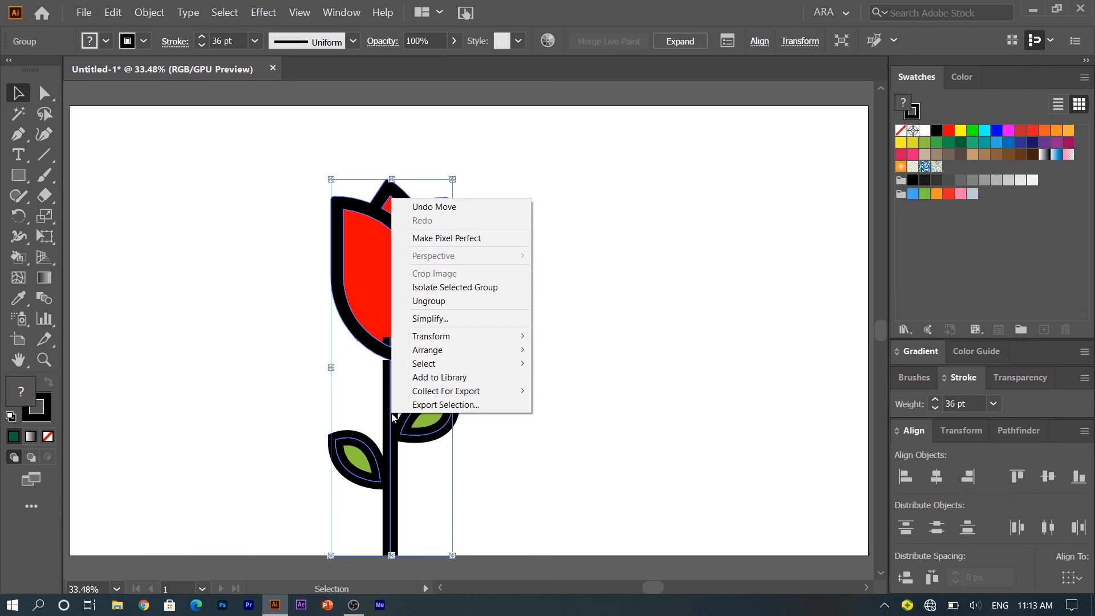
{"action": "left_click", "coordinate": [443, 302]}
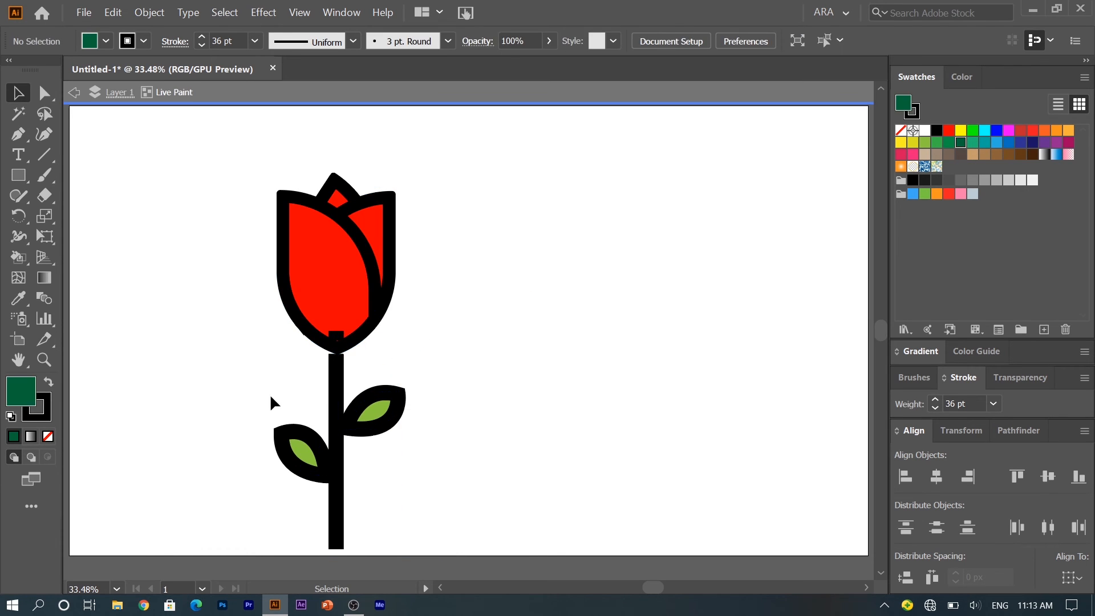
Step: Expand the stem inside the Live Paint group with the Fill and Stroke options enabled
{"action": "key", "text": "ctrl+a"}
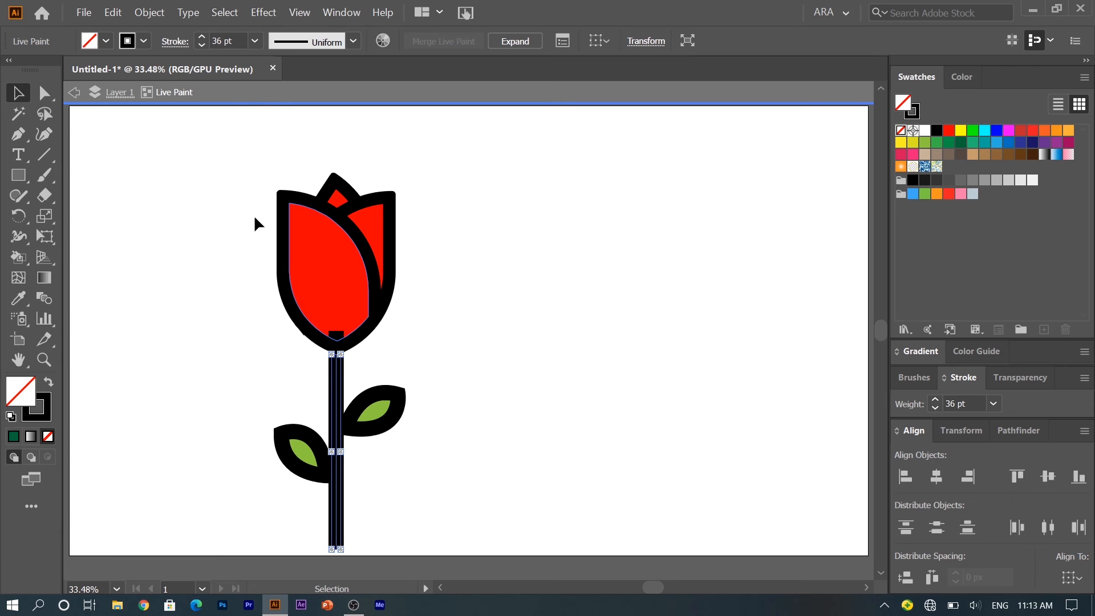
{"action": "left_click", "coordinate": [150, 12]}
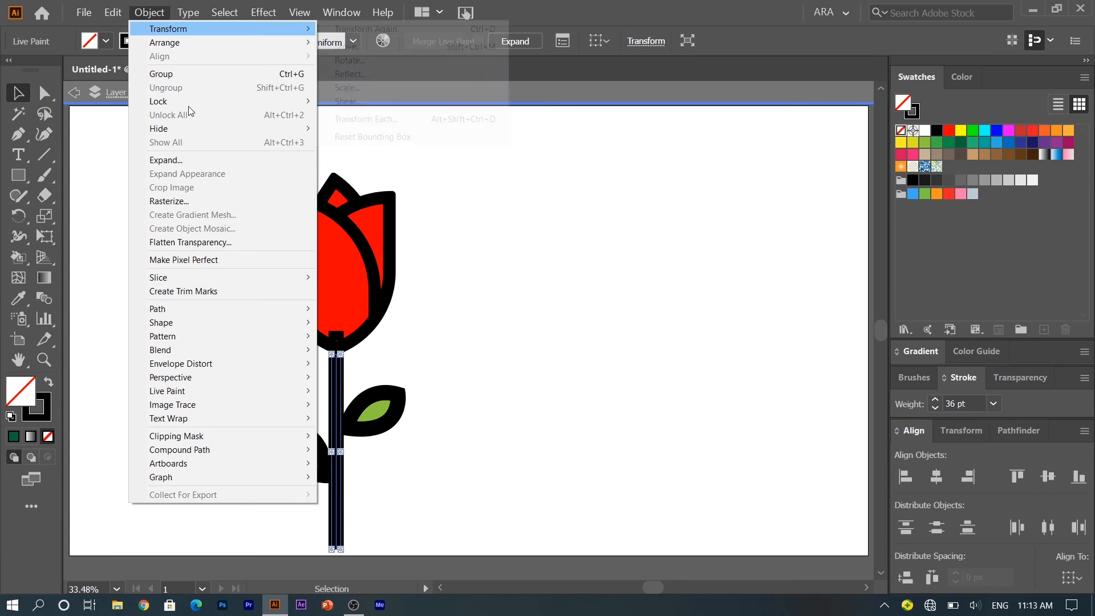
{"action": "left_click", "coordinate": [236, 161]}
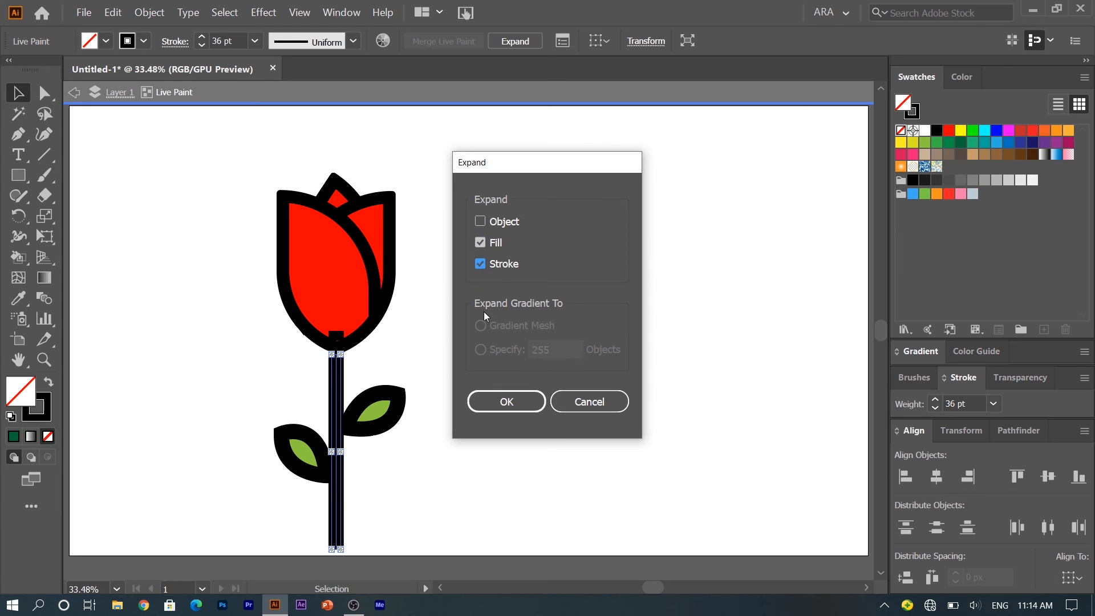
{"action": "left_click", "coordinate": [503, 399]}
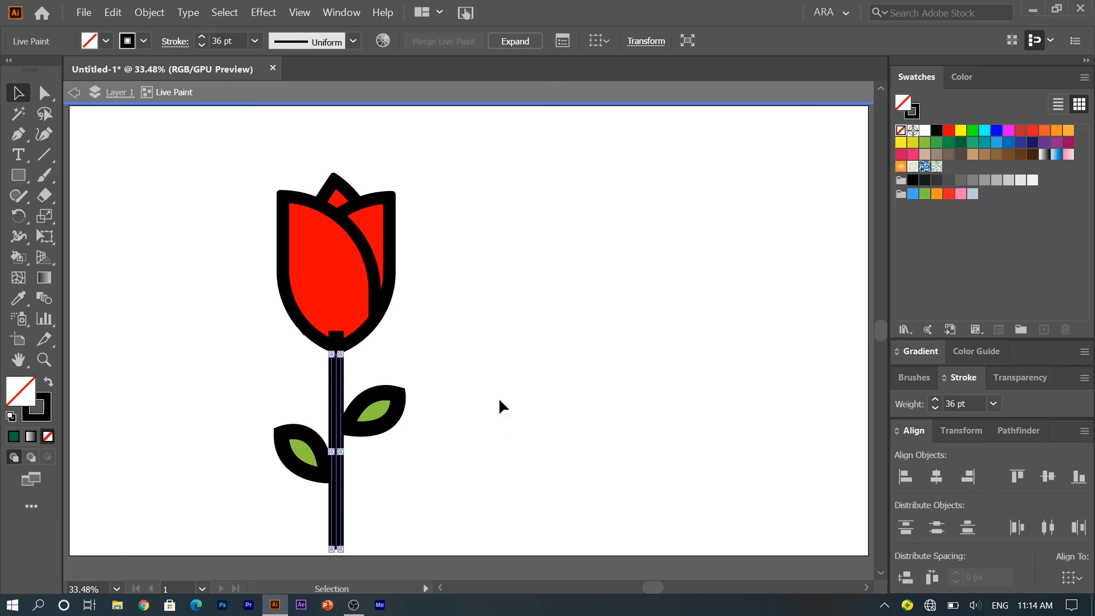
Step: Remove the small stem stub overlapping the tulip's base and nudge the long stem up to close the gap below the flower
{"action": "left_click", "coordinate": [346, 432]}
{"action": "left_click", "coordinate": [333, 427]}
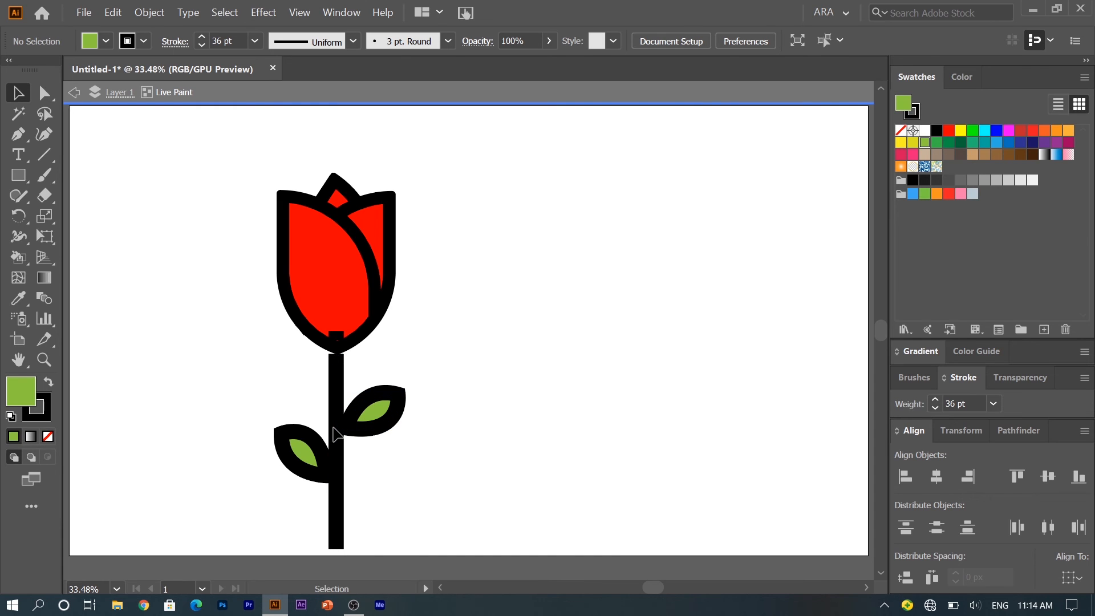
{"action": "left_click", "coordinate": [335, 433]}
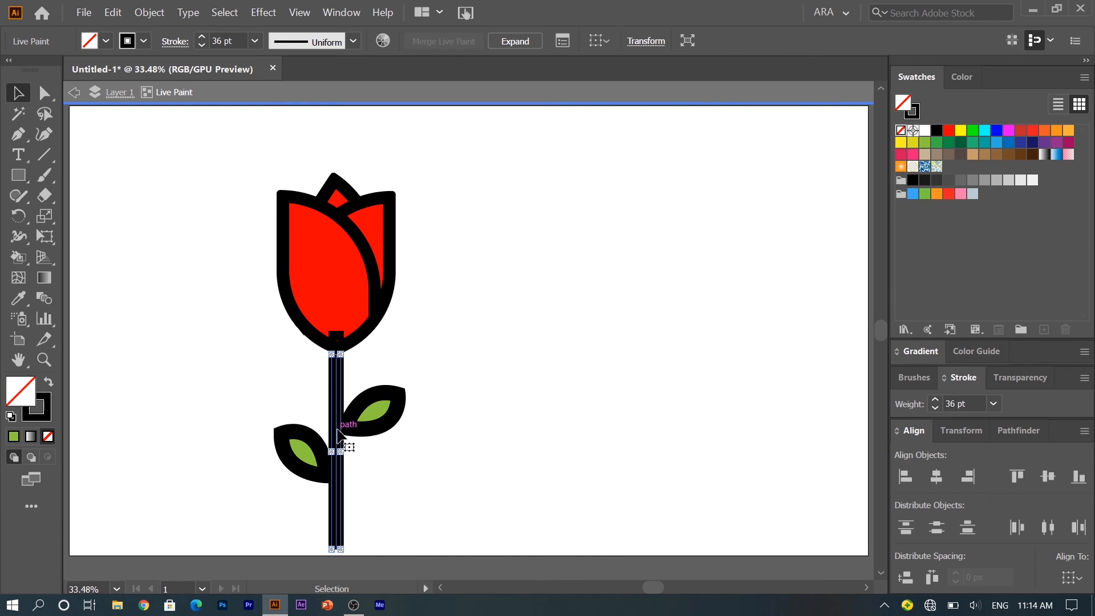
{"action": "left_click", "coordinate": [274, 389]}
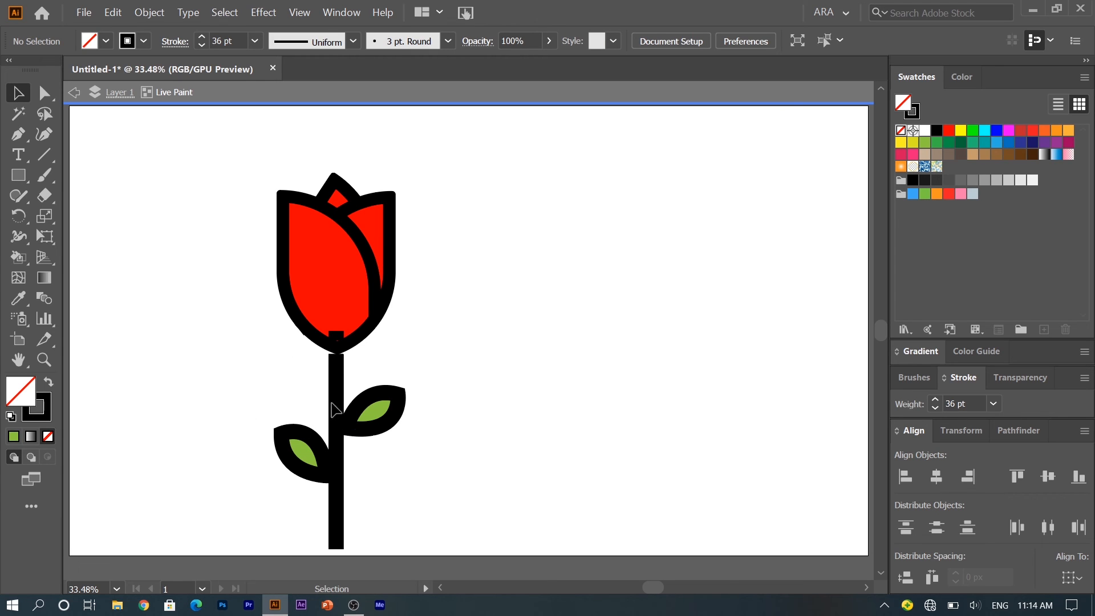
{"action": "left_click", "coordinate": [335, 342]}
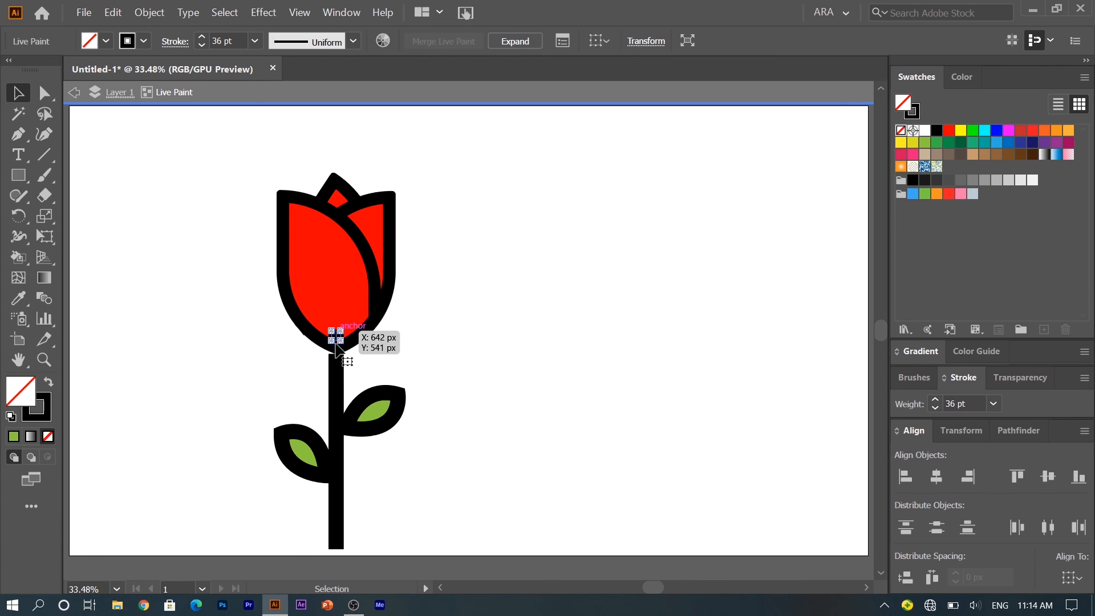
{"action": "left_click", "coordinate": [335, 388]}
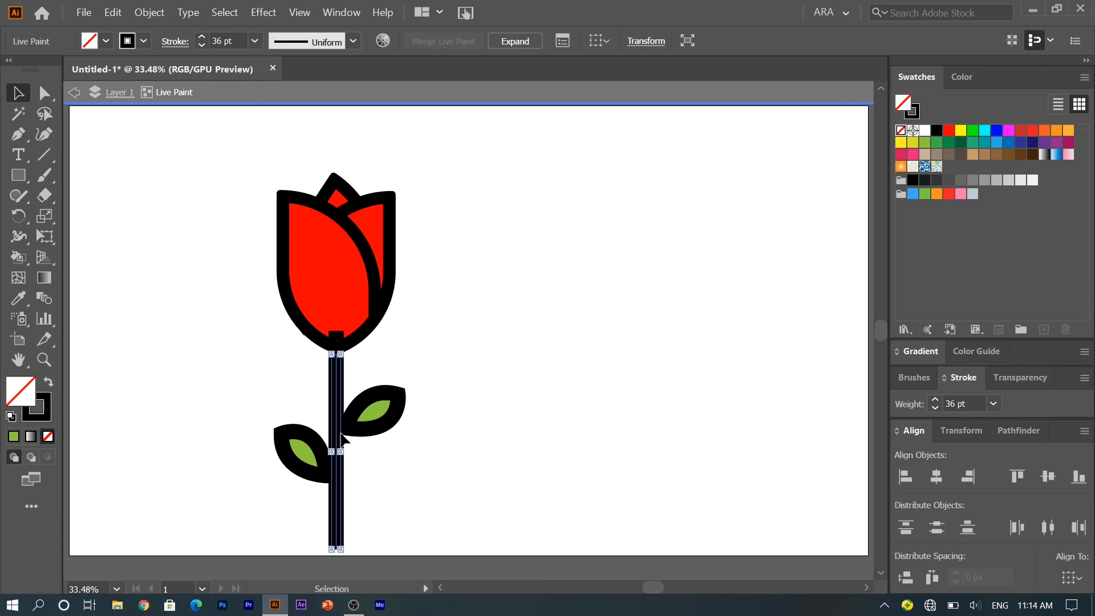
{"action": "left_click", "coordinate": [336, 339]}
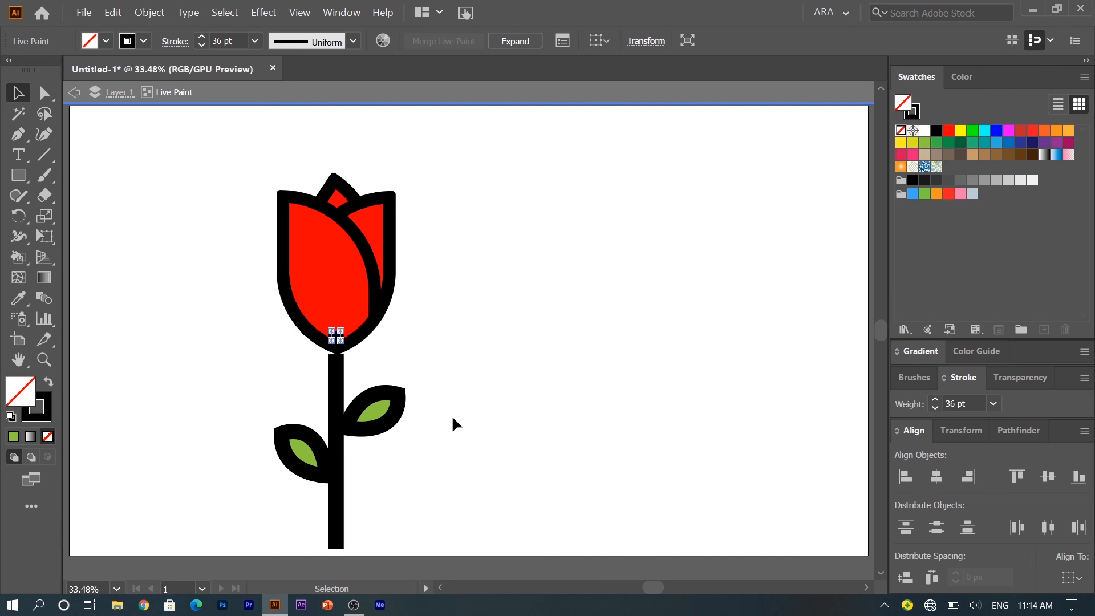
{"action": "left_click", "coordinate": [453, 419]}
{"action": "left_click", "coordinate": [338, 401]}
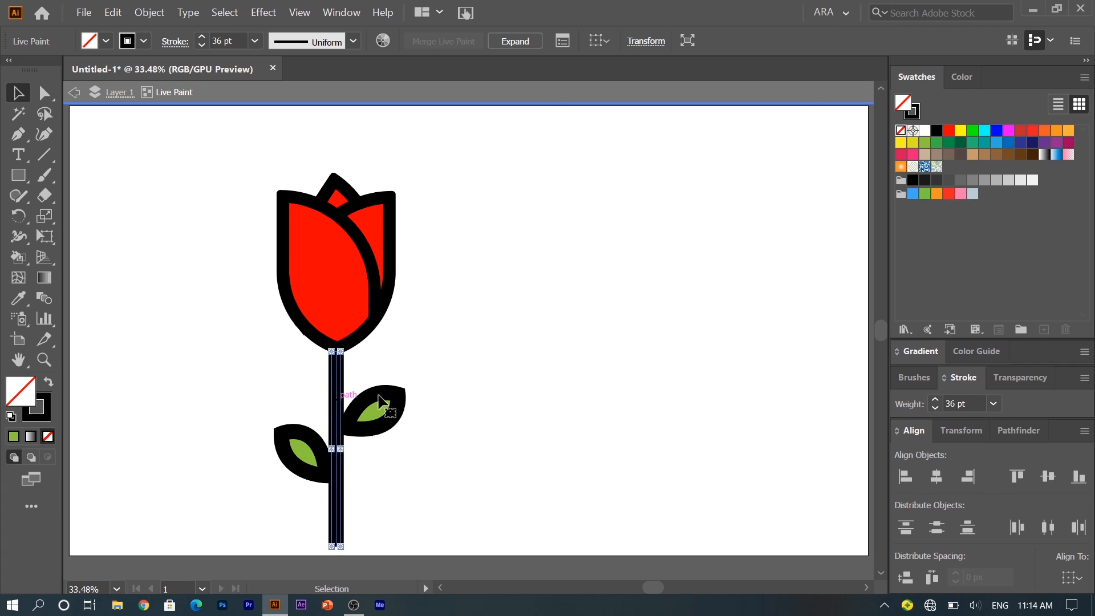
{"action": "double_click", "coordinate": [535, 341]}
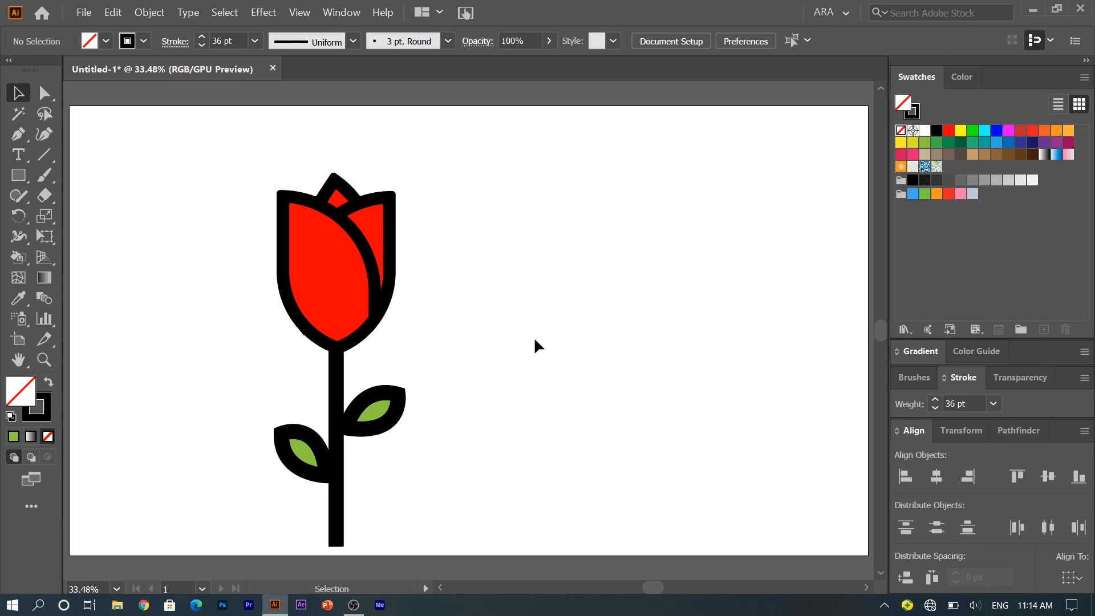
Step: Isolate the stem within the Live Paint group and change its stroke colour to dark green
{"action": "double_click", "coordinate": [338, 410]}
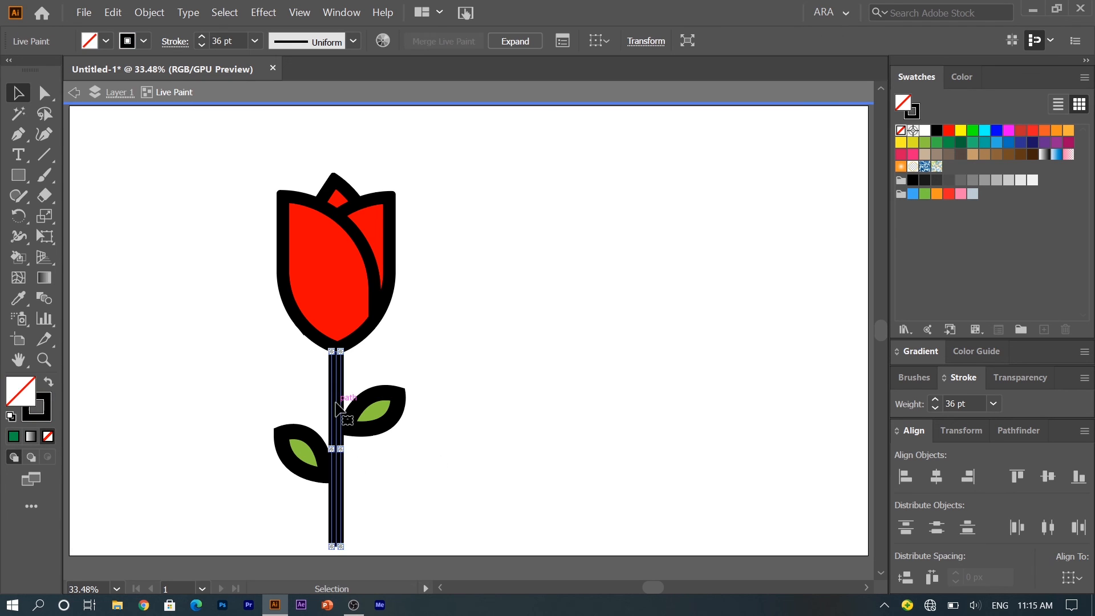
{"action": "left_click", "coordinate": [144, 40]}
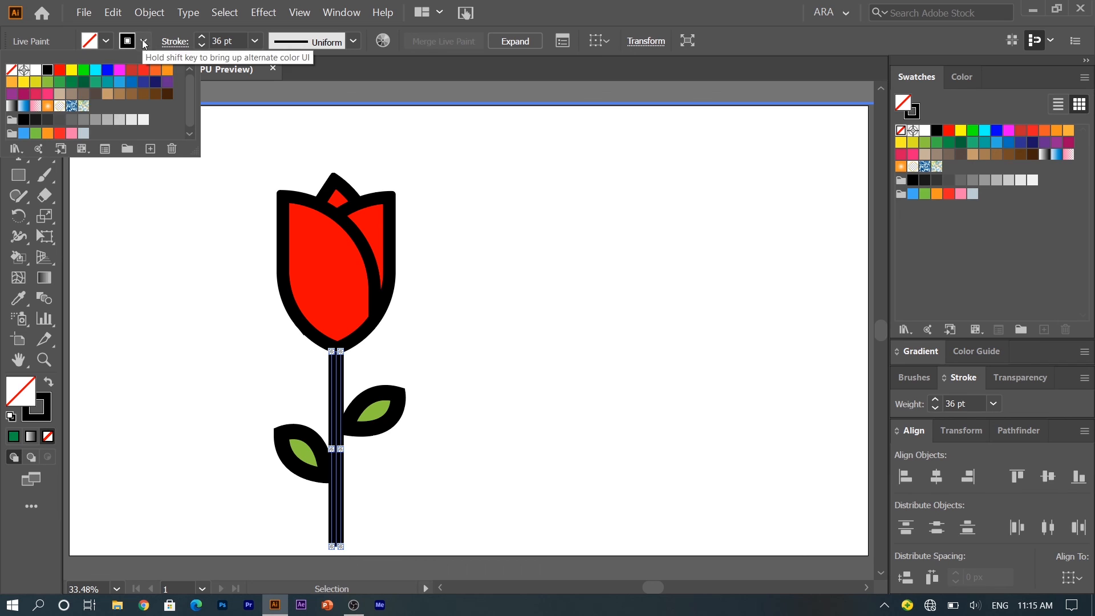
{"action": "left_click", "coordinate": [85, 82]}
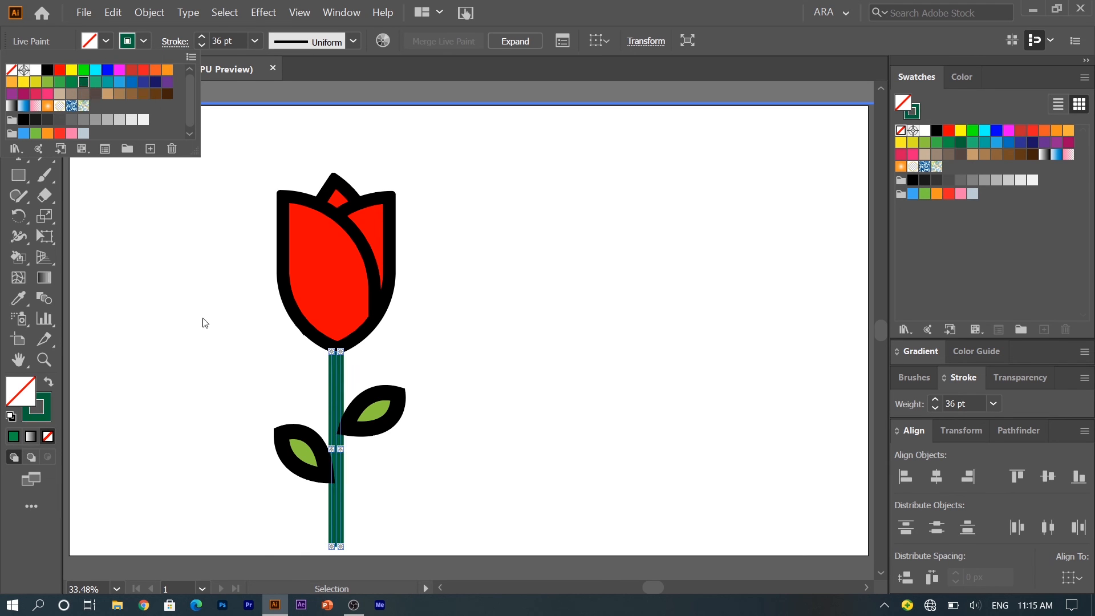
{"action": "left_click", "coordinate": [452, 433]}
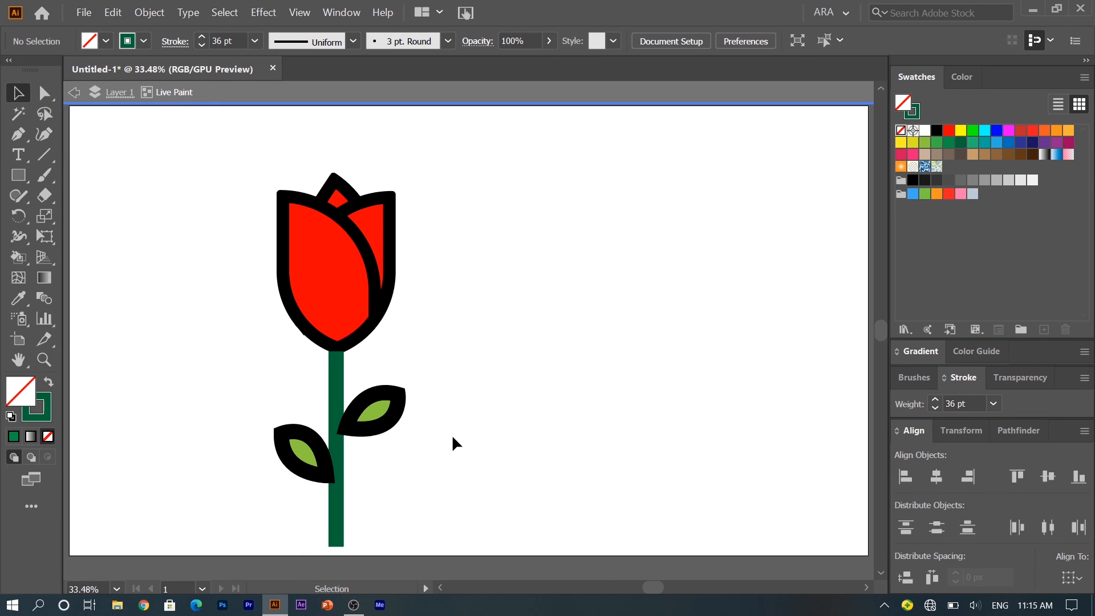
Step: Change the right leaf's outline to a green slightly lighter than the stem
{"action": "left_click", "coordinate": [364, 438]}
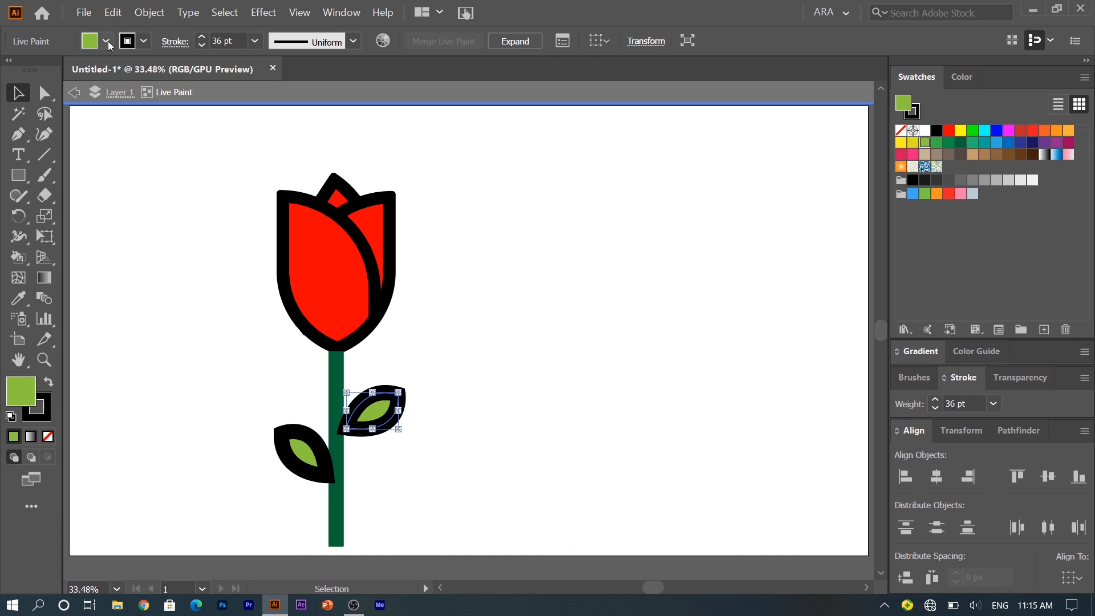
{"action": "left_click", "coordinate": [144, 41]}
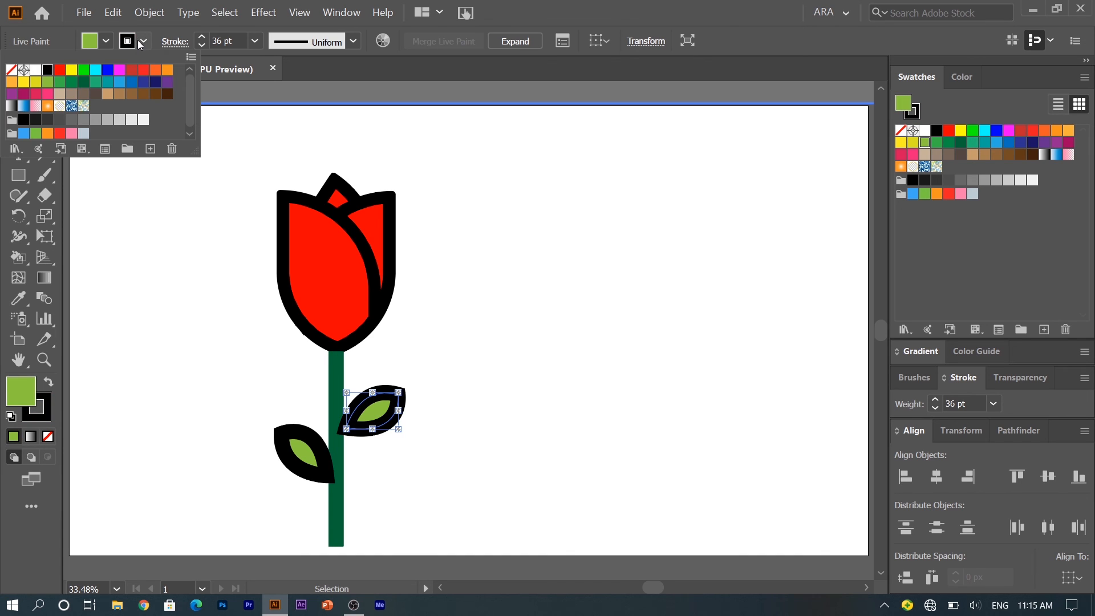
{"action": "left_click", "coordinate": [70, 84]}
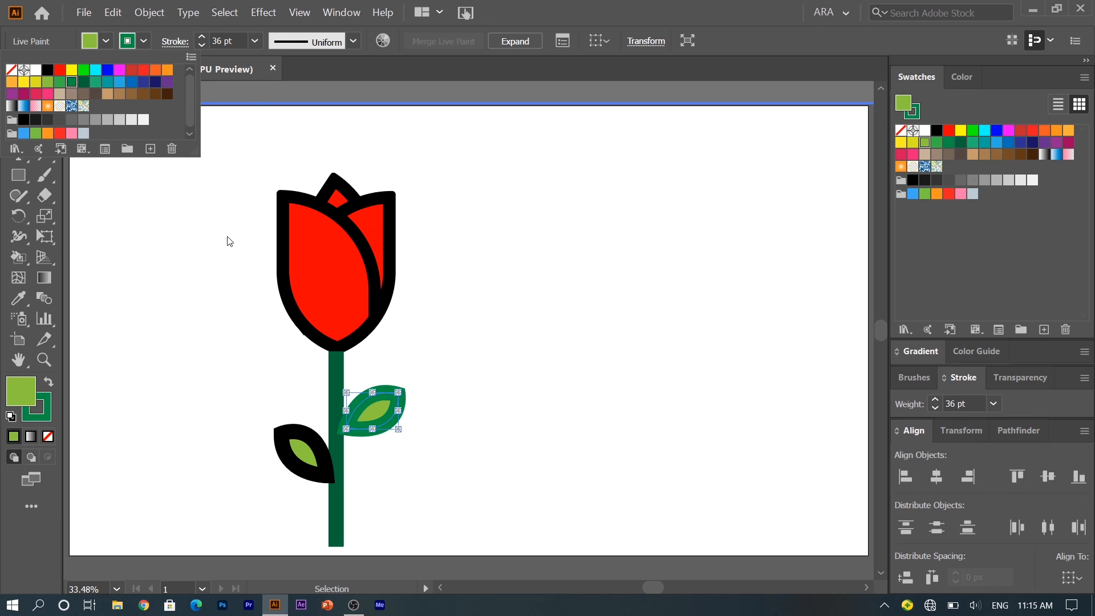
{"action": "left_click", "coordinate": [227, 198]}
{"action": "left_click", "coordinate": [177, 347]}
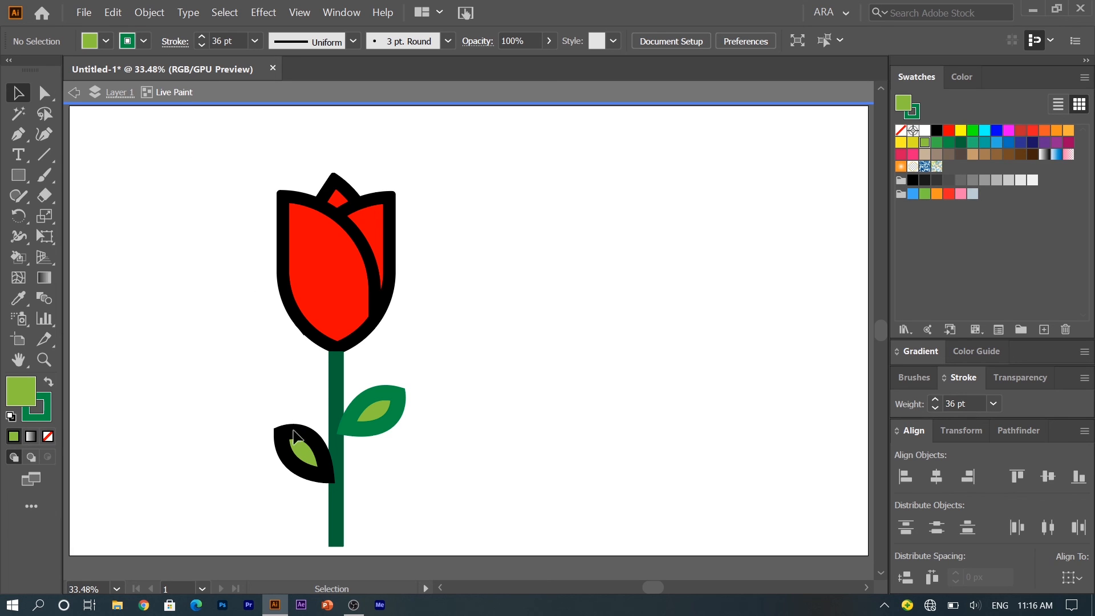
Step: Recolour the left leaf's black outline with the same green as the right leaf's outline
{"action": "left_click", "coordinate": [279, 450]}
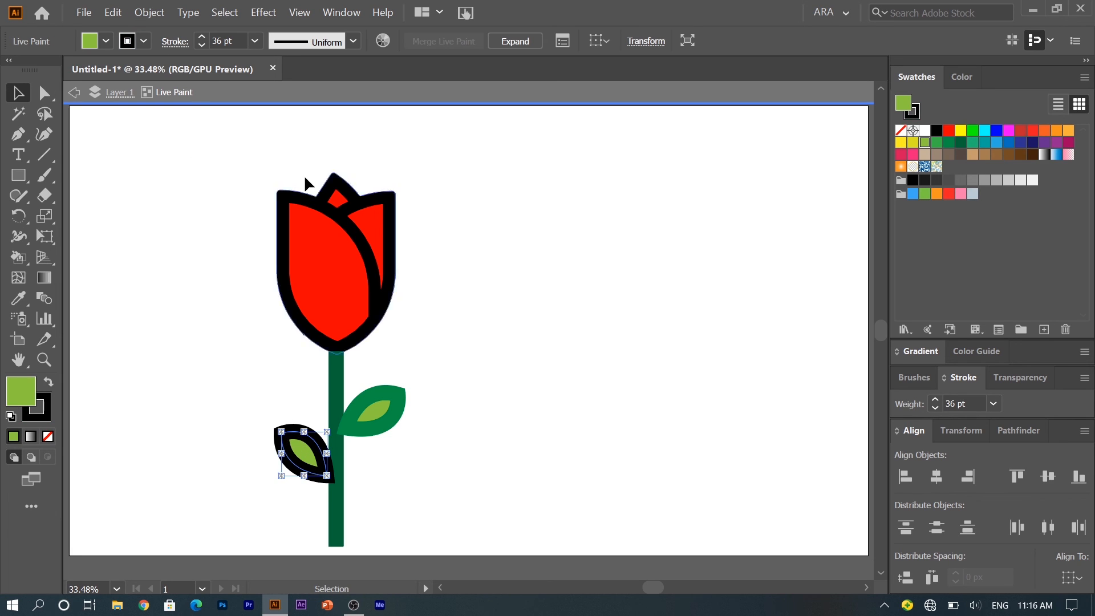
{"action": "left_click", "coordinate": [143, 41]}
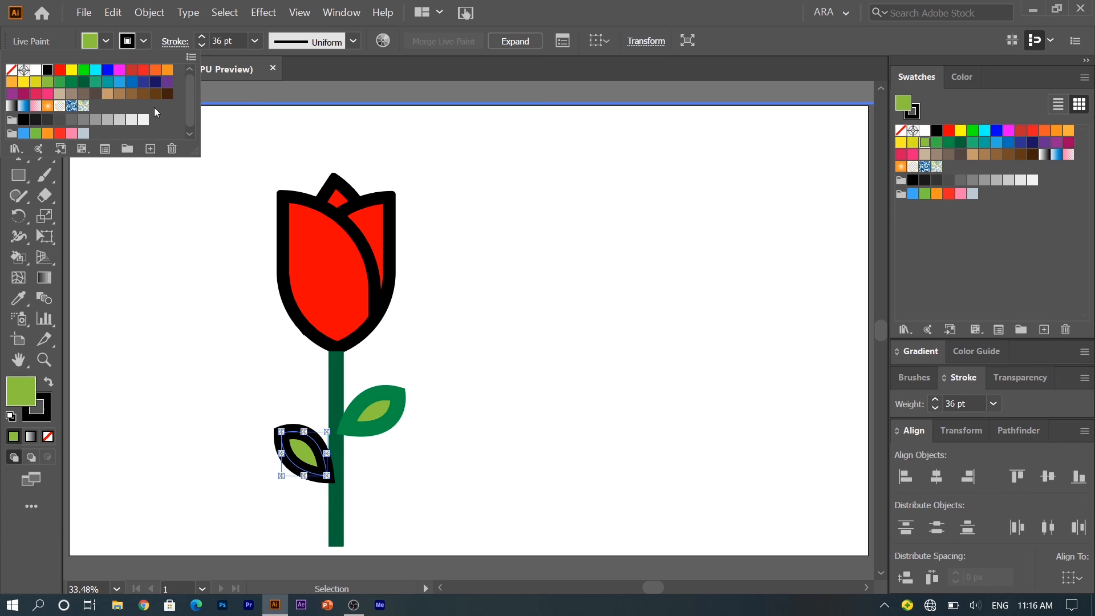
{"action": "left_click", "coordinate": [67, 90]}
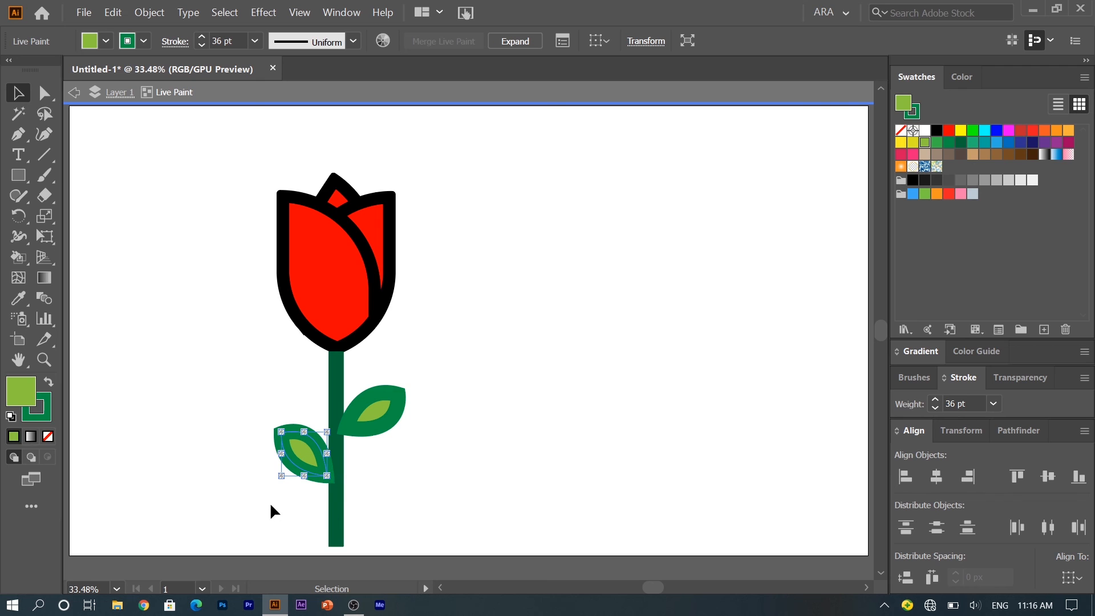
Step: Send the left leaf to the back so that it sits behind the stem
{"action": "right_click", "coordinate": [306, 463]}
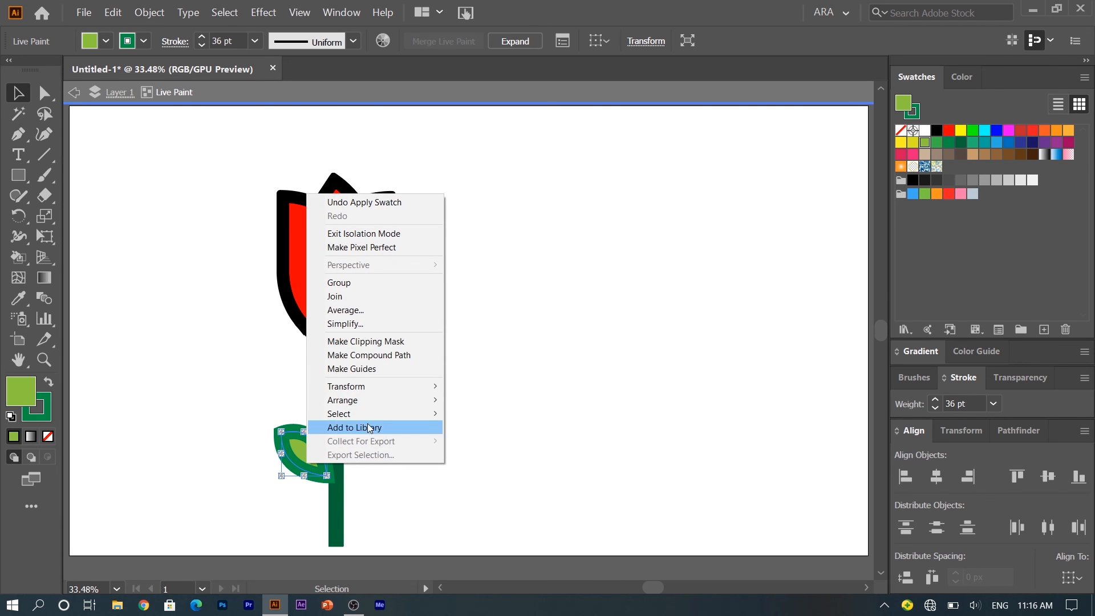
{"action": "mouse_move", "coordinate": [391, 402]}
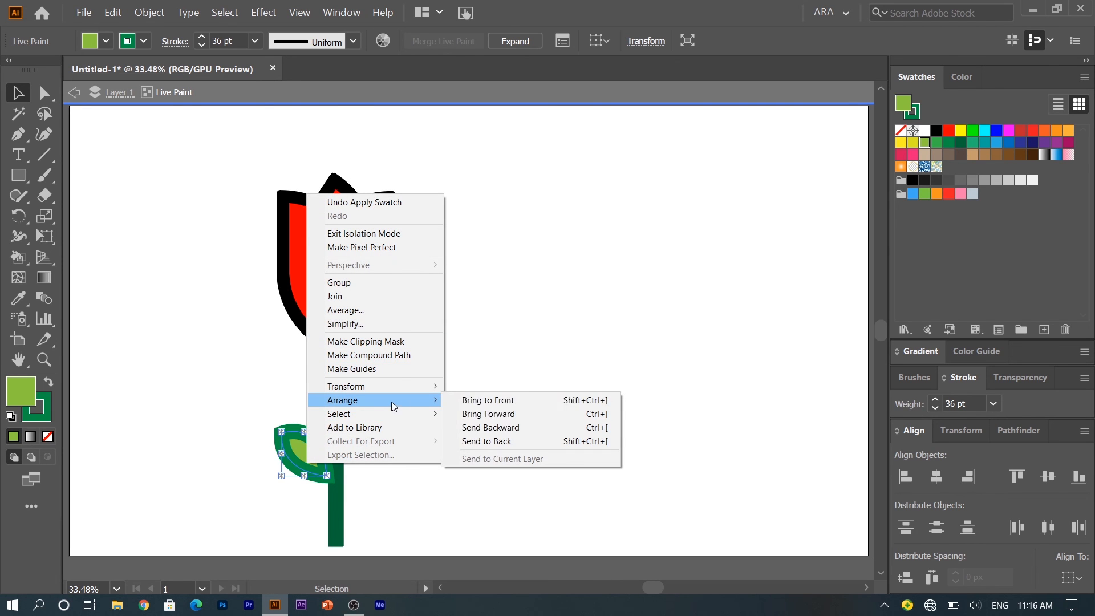
{"action": "left_click", "coordinate": [495, 439]}
{"action": "left_click", "coordinate": [478, 447]}
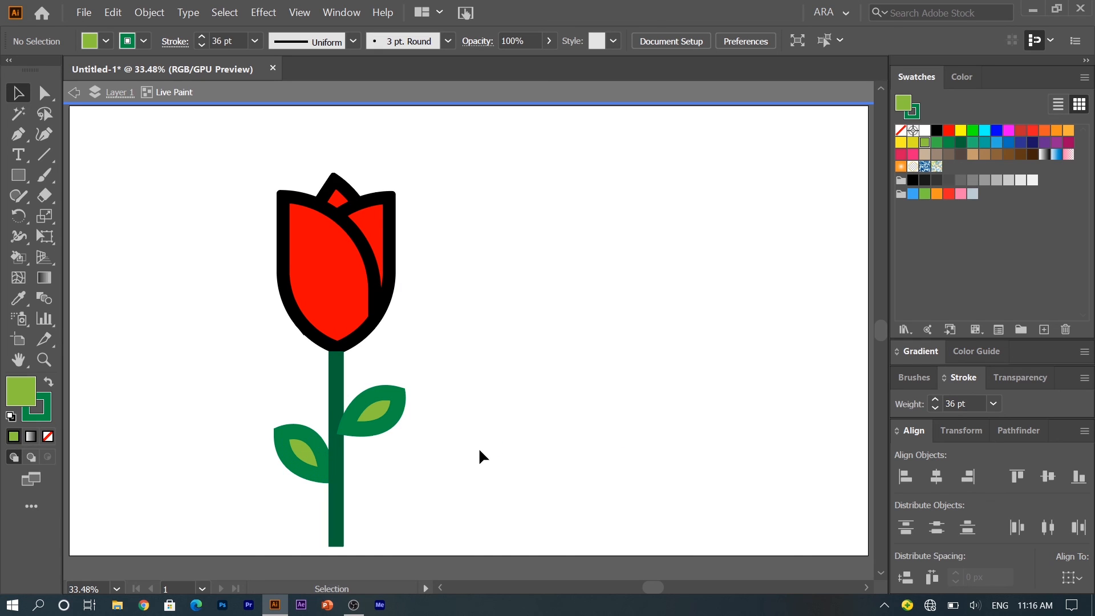